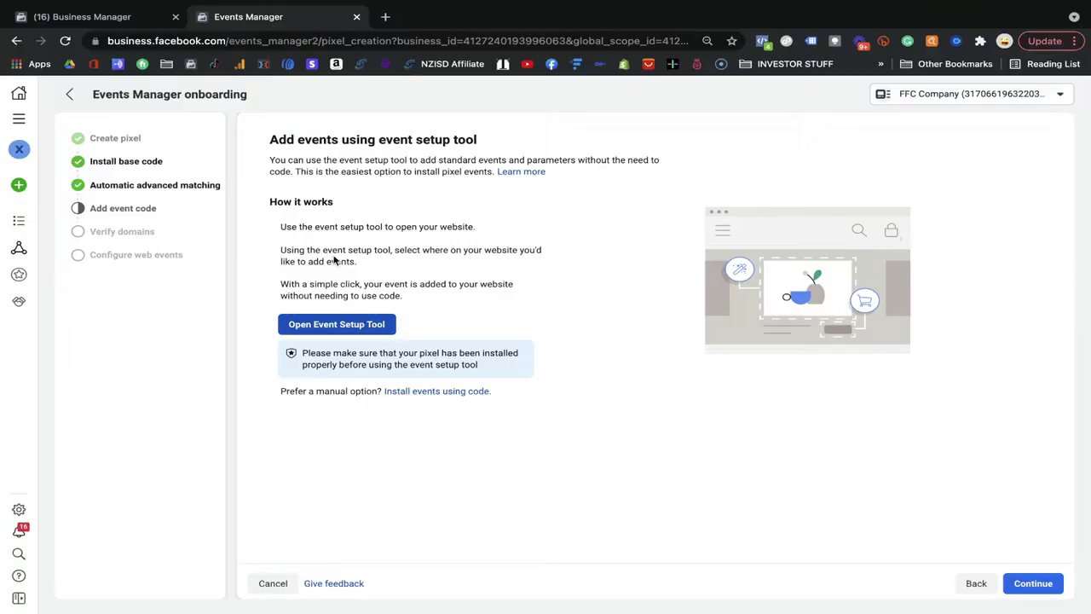
Step: Open the wahohomes.co.nz site in a new tab and its Download Specifications link in another tab
{"action": "left_click", "coordinate": [385, 16]}
{"action": "left_click", "coordinate": [380, 41]}
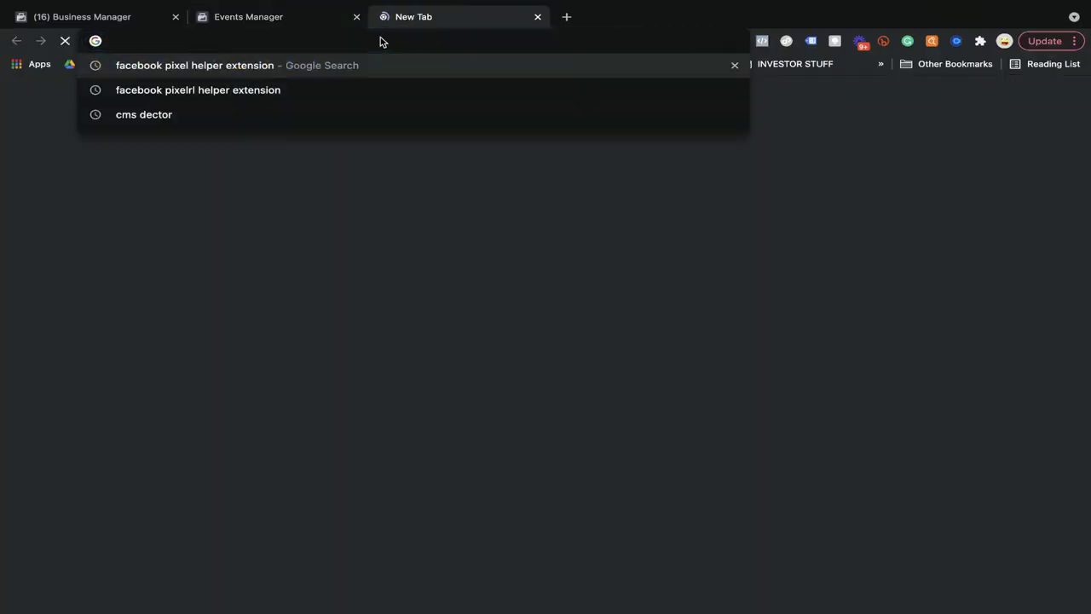
{"action": "type", "text": "https://wakehomes.co.nz/"}
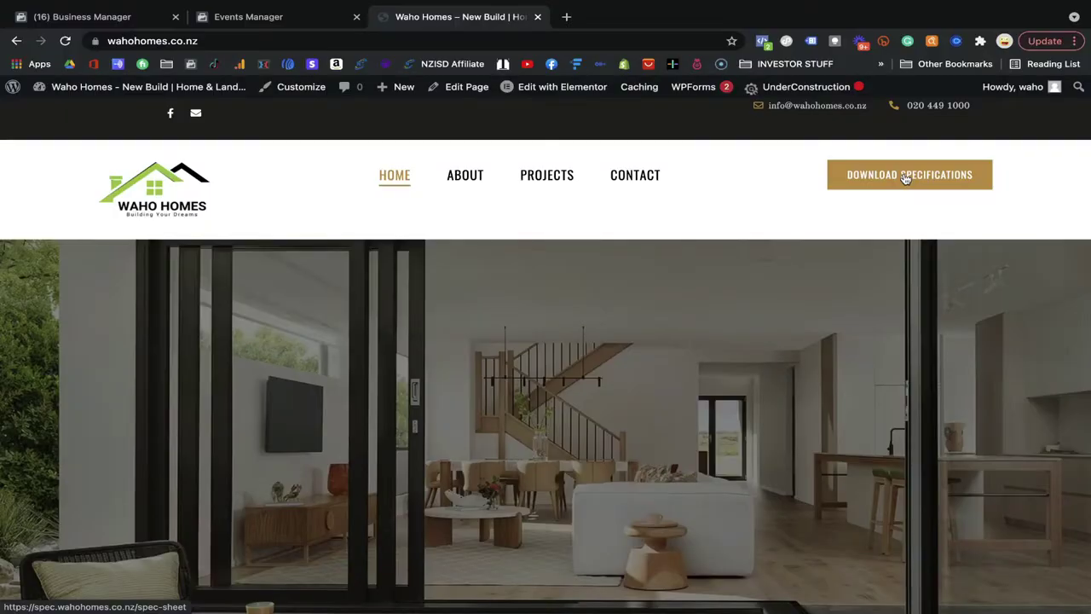
{"action": "right_click", "coordinate": [904, 173]}
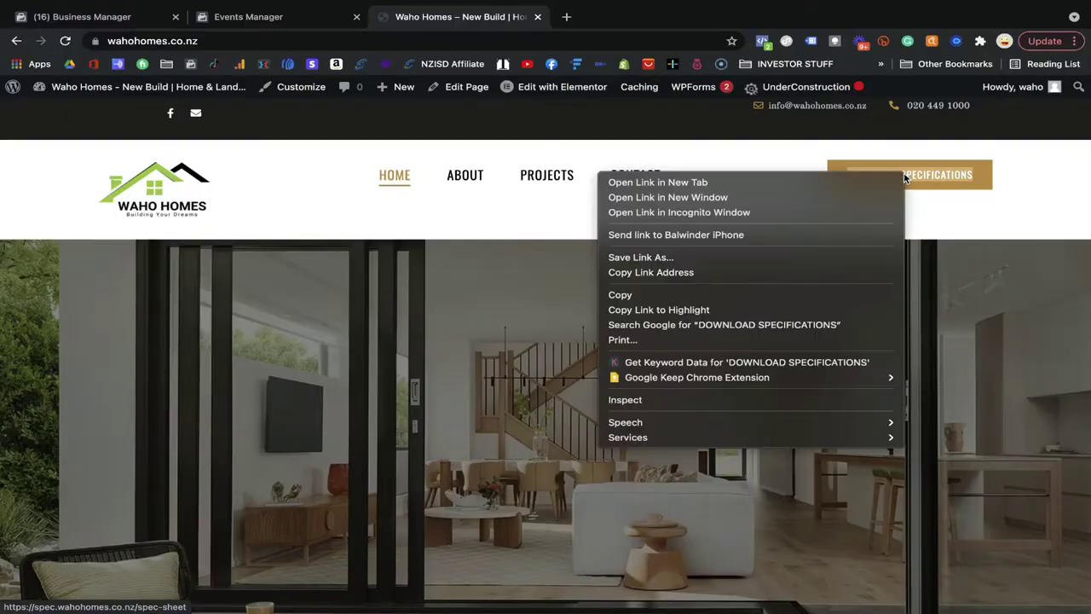
{"action": "left_click", "coordinate": [868, 178]}
{"action": "left_click", "coordinate": [628, 17]}
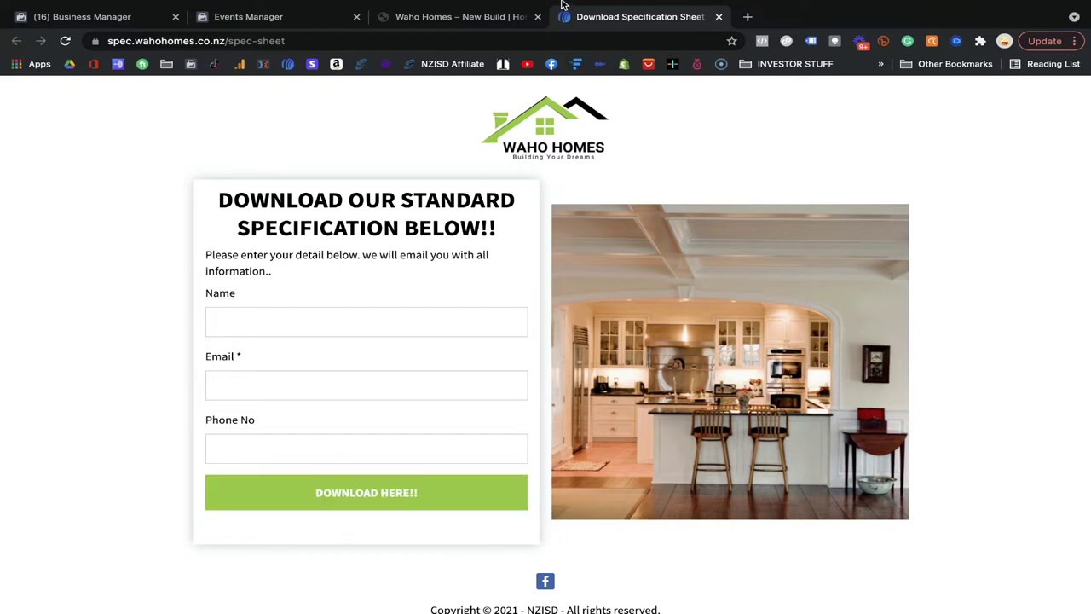
Step: Compare the Waho Homes homepage with the specification download page and its spec.wahohomes.co.nz/spec-sheet address
{"action": "left_click", "coordinate": [478, 17]}
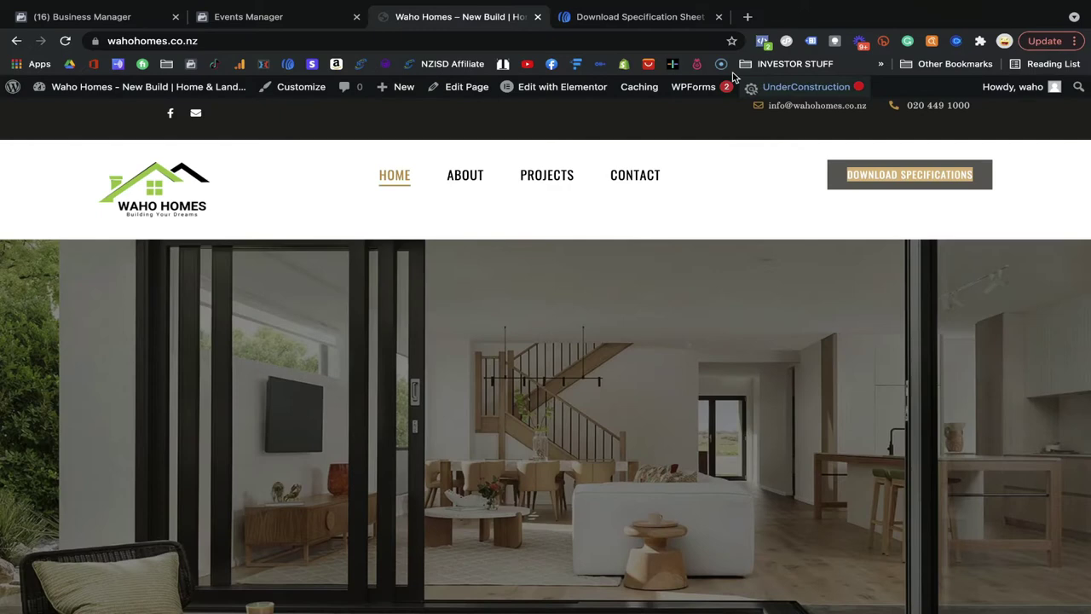
{"action": "left_click", "coordinate": [643, 19]}
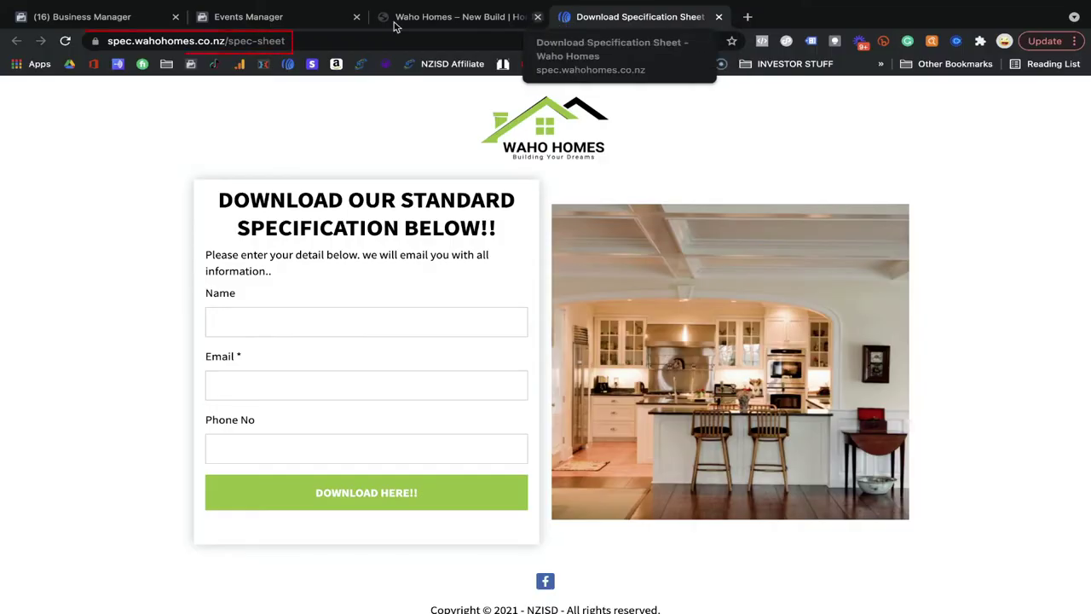
{"action": "left_click", "coordinate": [181, 40]}
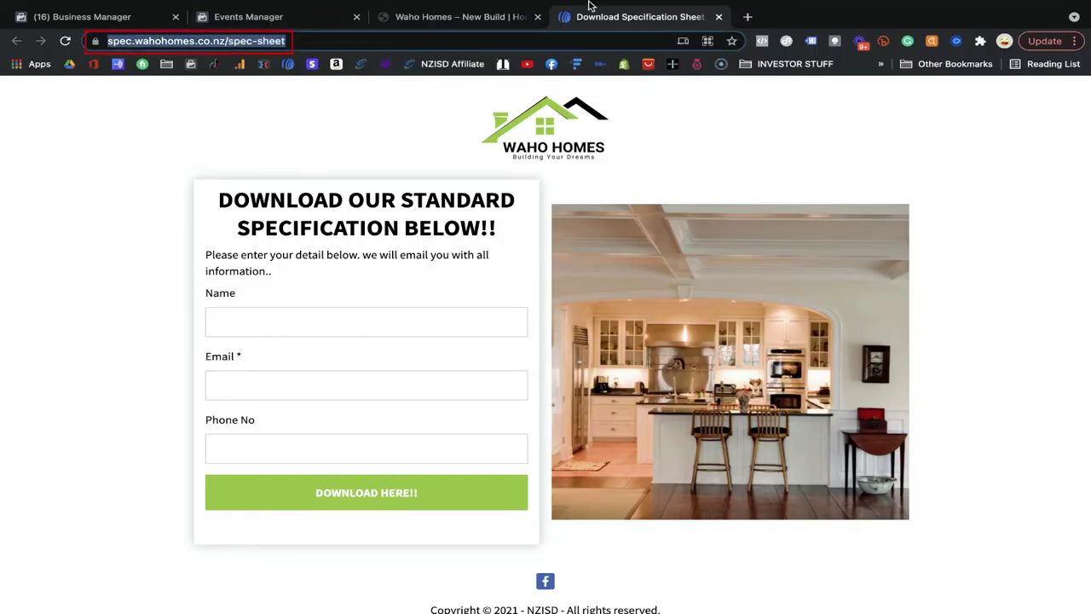
{"action": "left_click", "coordinate": [486, 18]}
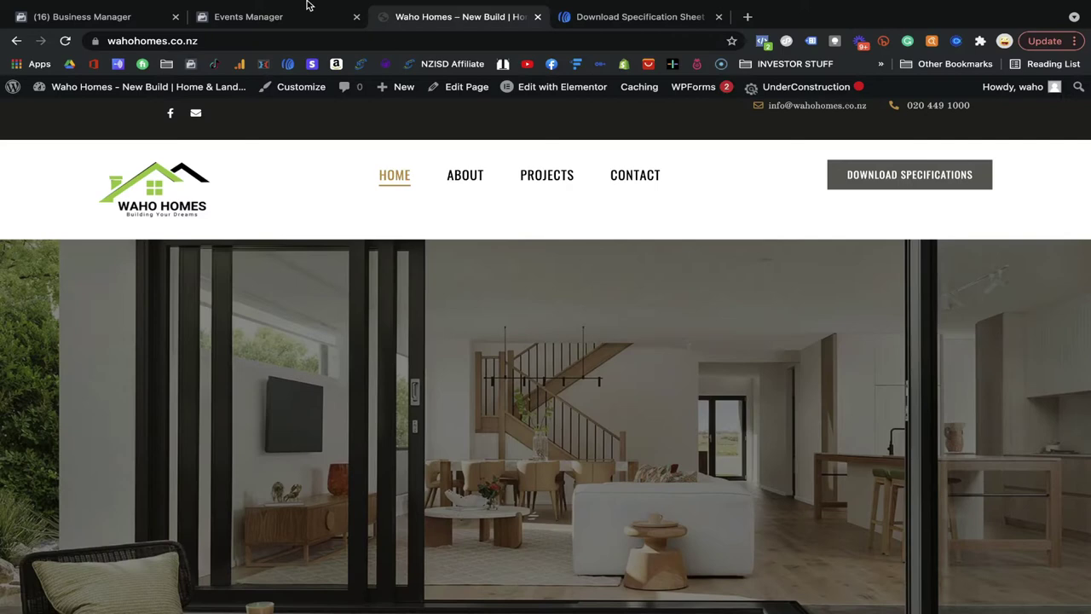
{"action": "left_click", "coordinate": [305, 10]}
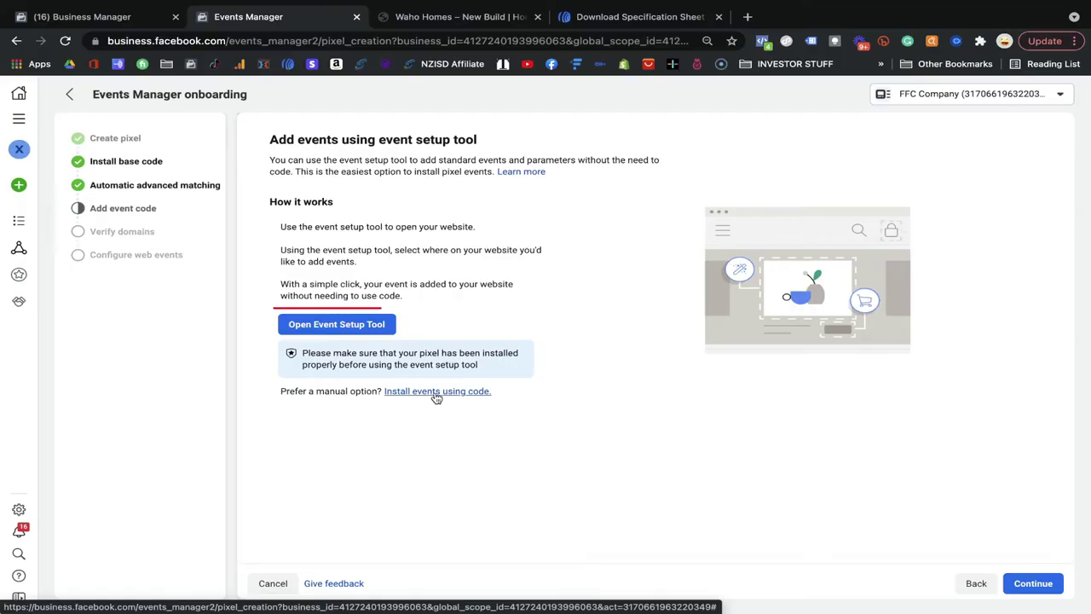
{"action": "left_click", "coordinate": [363, 329]}
{"action": "left_click", "coordinate": [489, 380]}
{"action": "type", "text": "https://wahohomes.co.nz/"}
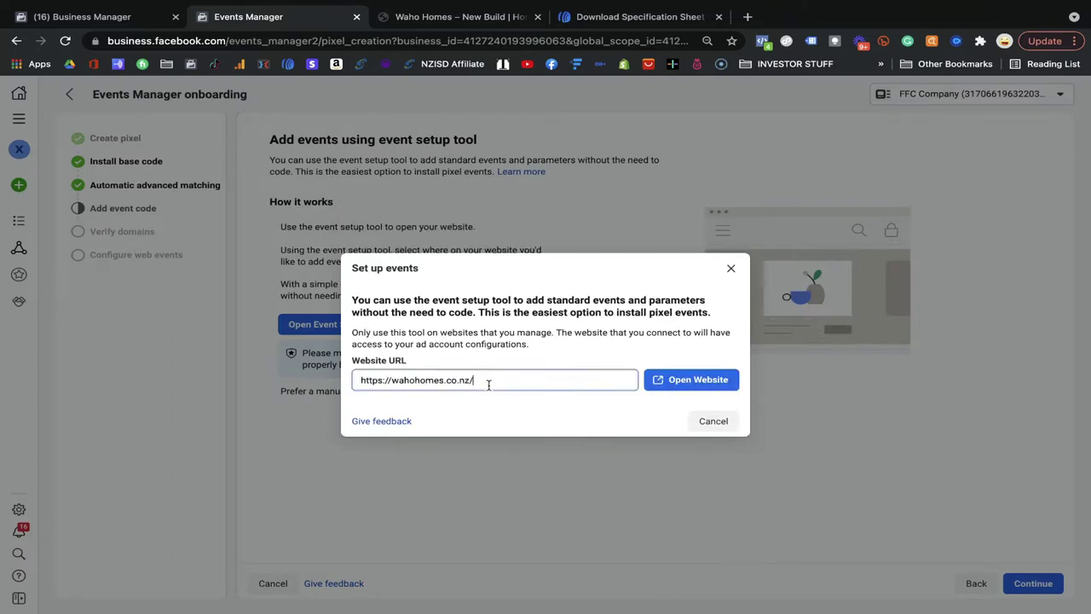
{"action": "left_click", "coordinate": [681, 384]}
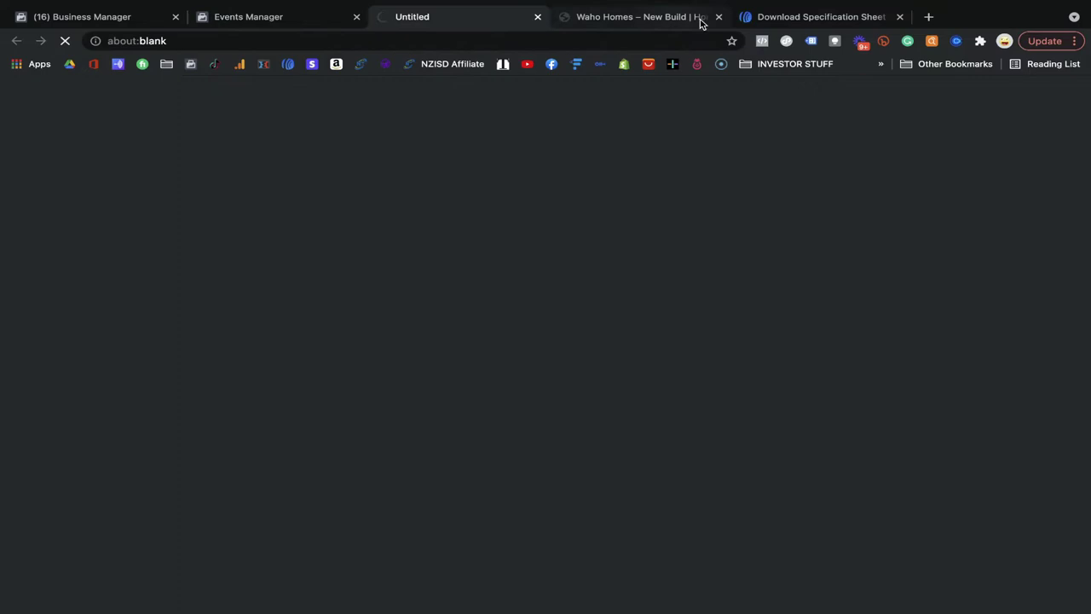
{"action": "left_click", "coordinate": [718, 17]}
{"action": "left_click", "coordinate": [718, 17]}
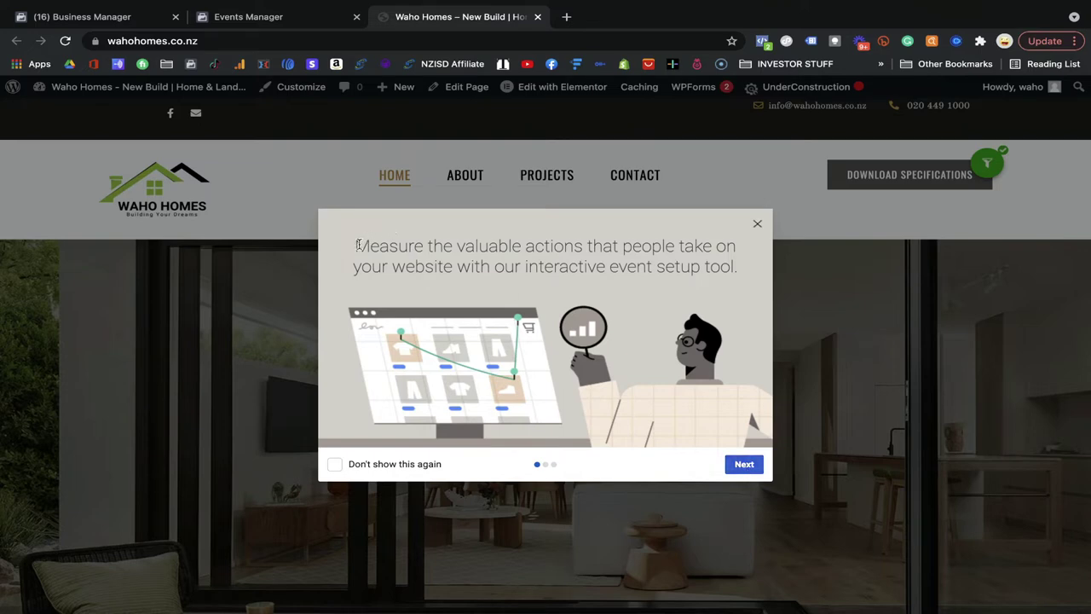
Step: Read through the event setup tool's introduction slides and get started with the tool
{"action": "left_click_drag", "start_coordinate": [357, 246], "coordinate": [705, 292]}
{"action": "left_click", "coordinate": [743, 465]}
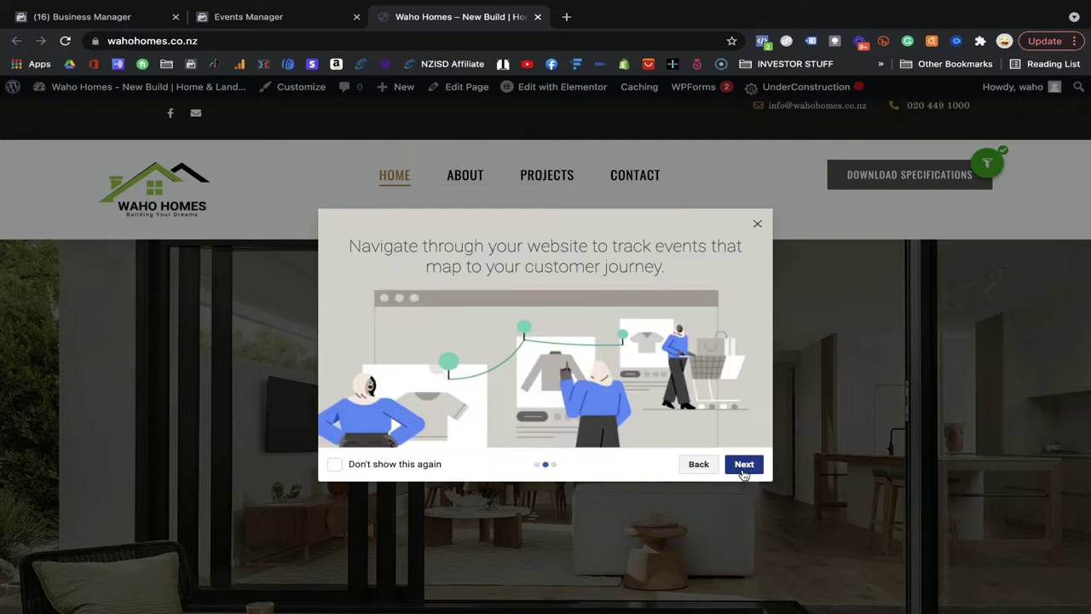
{"action": "left_click_drag", "start_coordinate": [350, 246], "coordinate": [691, 271]}
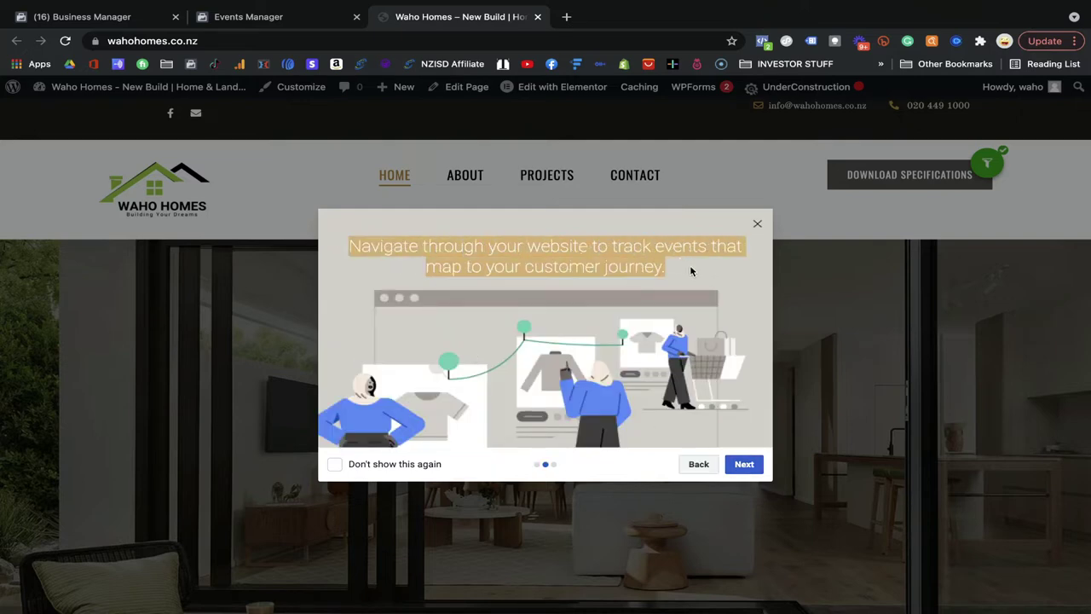
{"action": "left_click", "coordinate": [747, 465]}
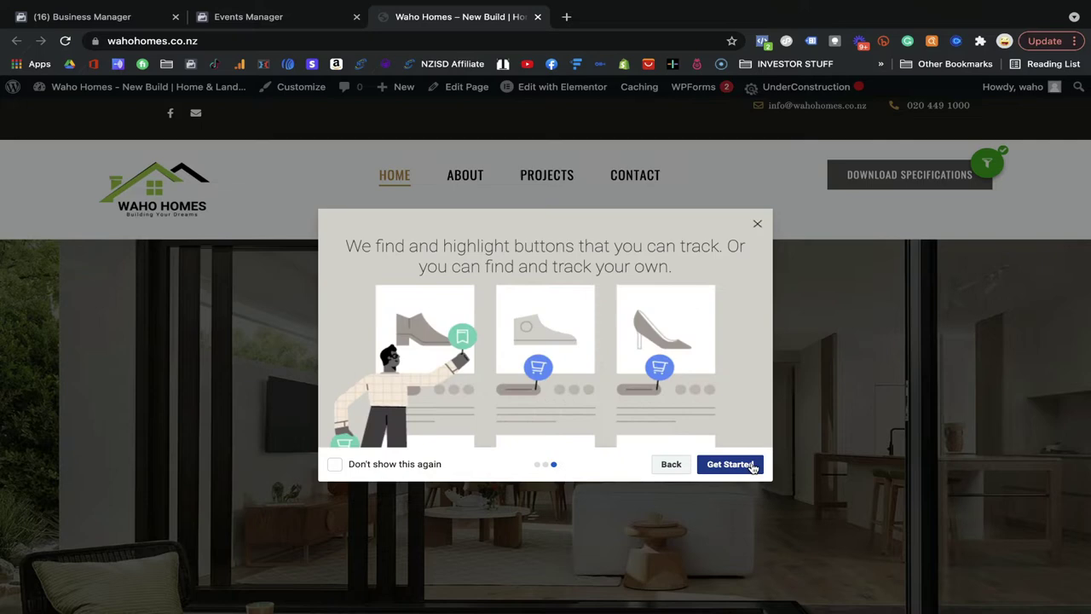
{"action": "left_click", "coordinate": [714, 460]}
{"action": "left_click", "coordinate": [716, 464]}
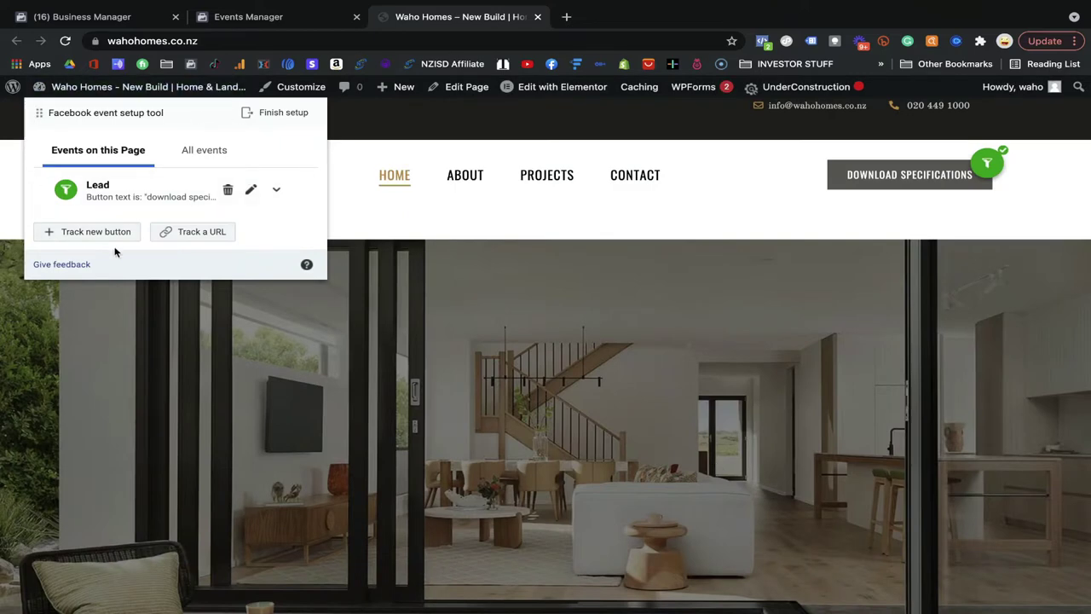
Step: Delete the existing Lead event from this page and check the list of all events for the pixel
{"action": "left_click", "coordinate": [228, 189]}
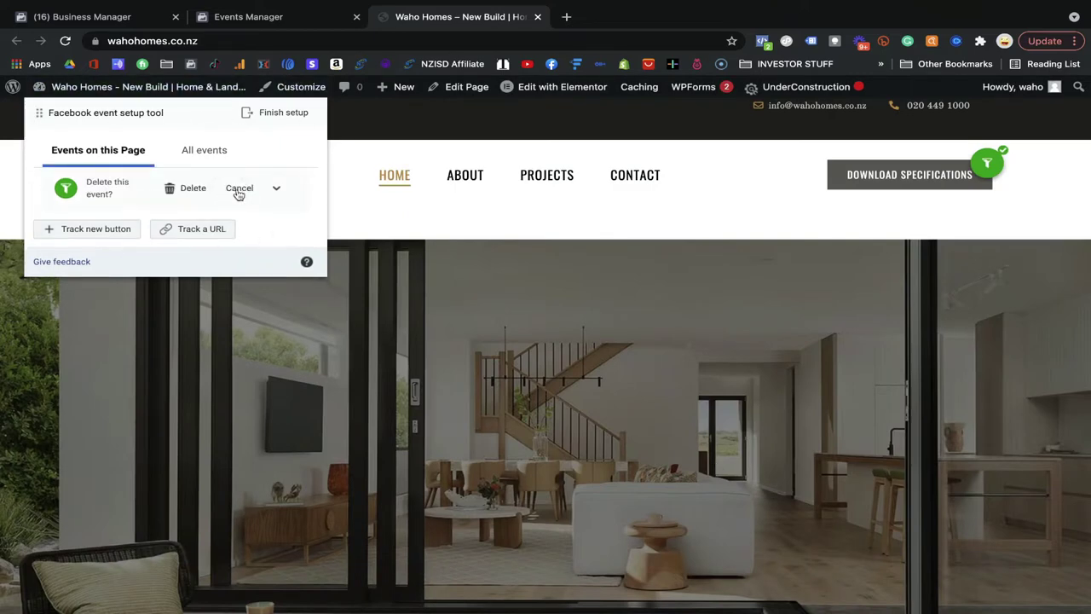
{"action": "left_click", "coordinate": [192, 188]}
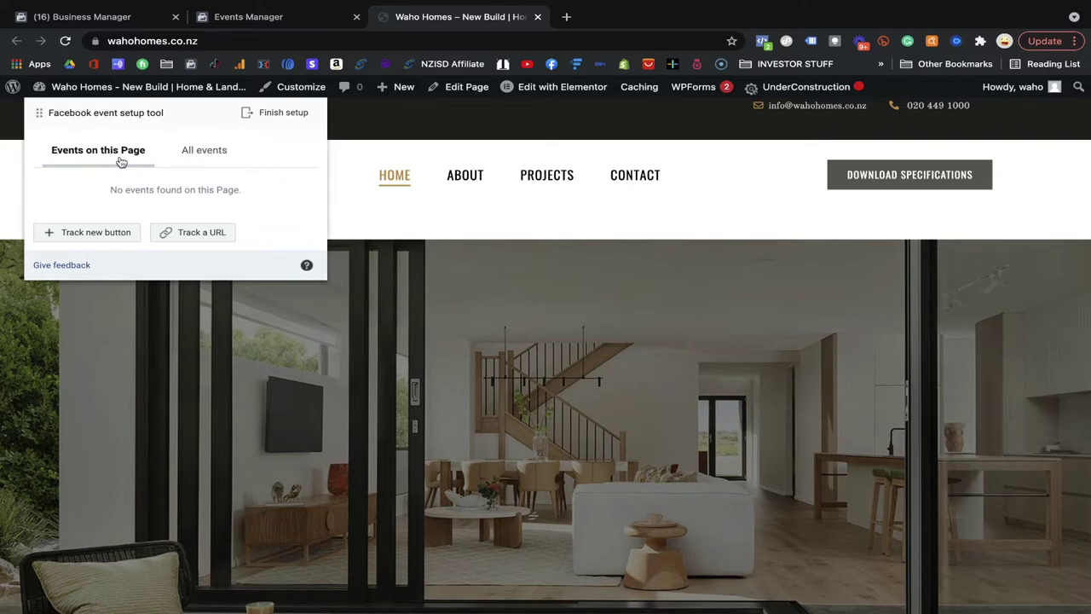
{"action": "left_click", "coordinate": [198, 158]}
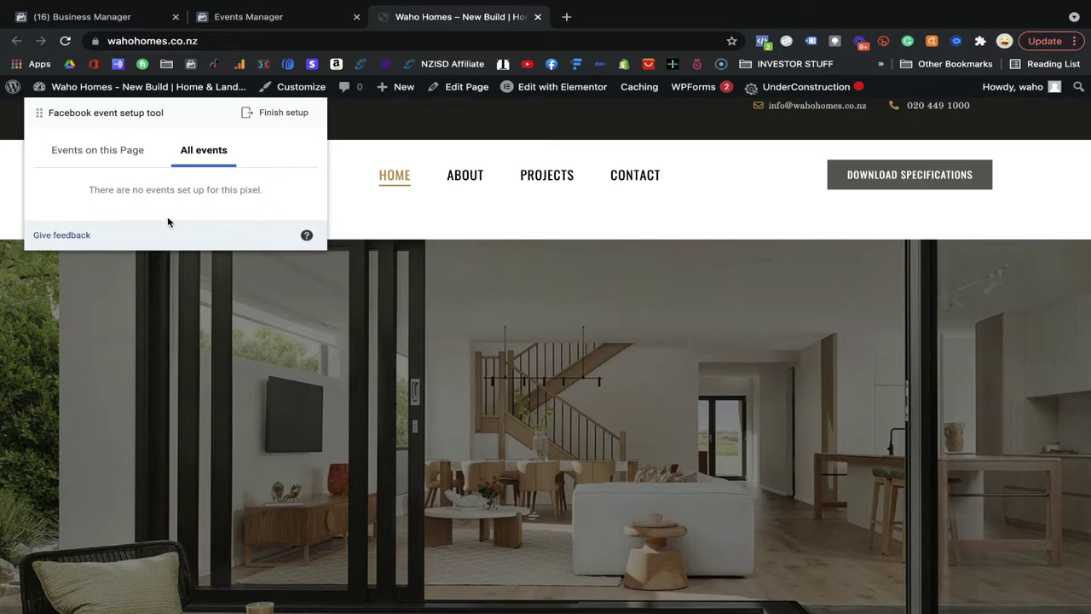
{"action": "left_click", "coordinate": [120, 151]}
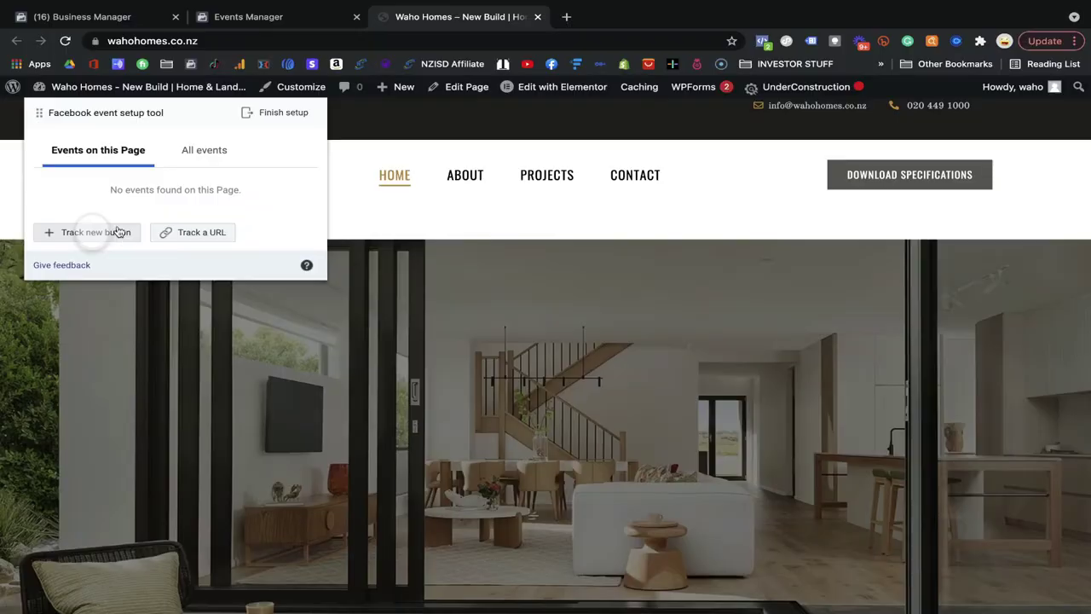
Step: Track the homepage's Download Specifications button as a Lead event without including a value
{"action": "left_click", "coordinate": [110, 230]}
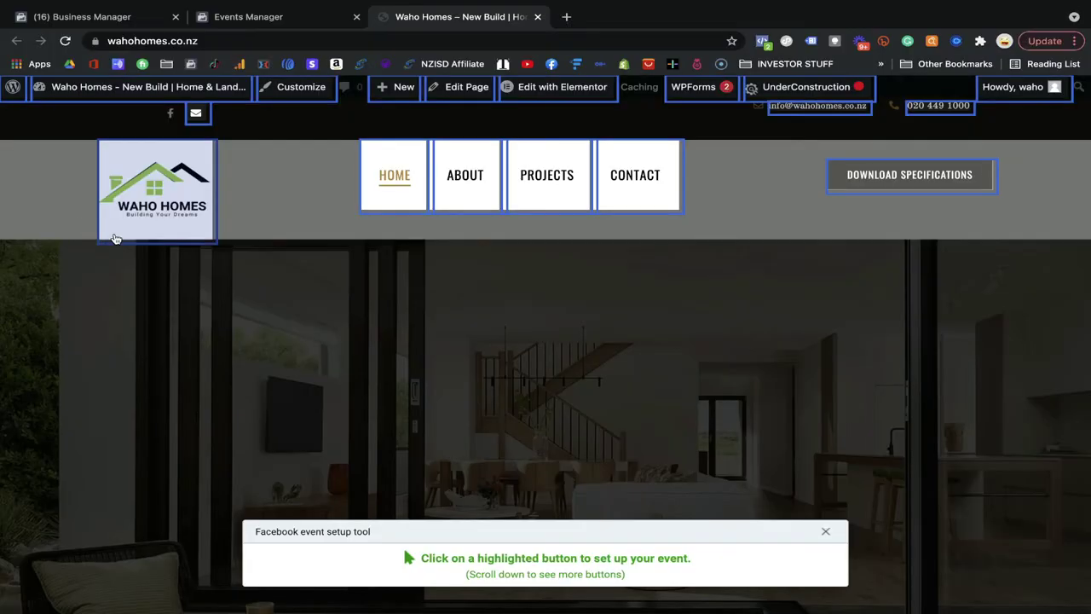
{"action": "scroll", "coordinate": [572, 427], "scroll_direction": "down", "scroll_amount": 15}
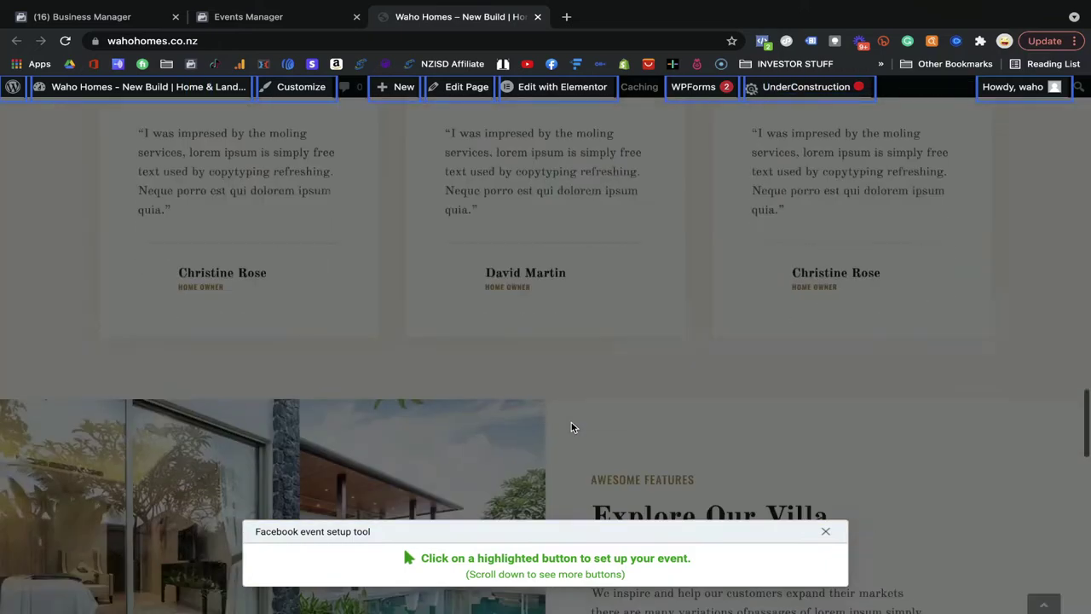
{"action": "scroll", "coordinate": [571, 426], "scroll_direction": "up", "scroll_amount": 15}
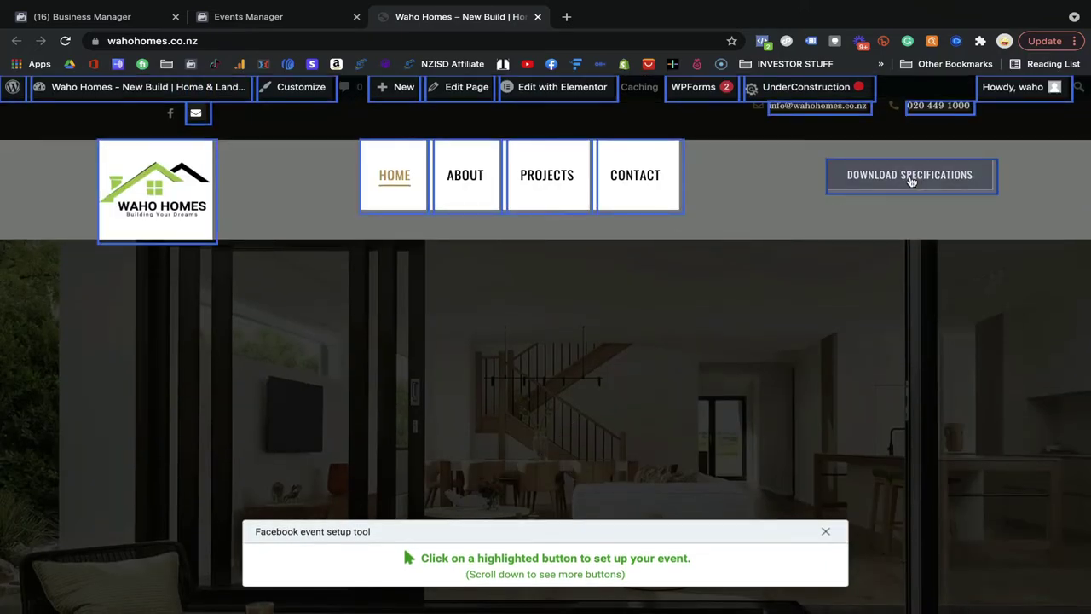
{"action": "left_click", "coordinate": [910, 176]}
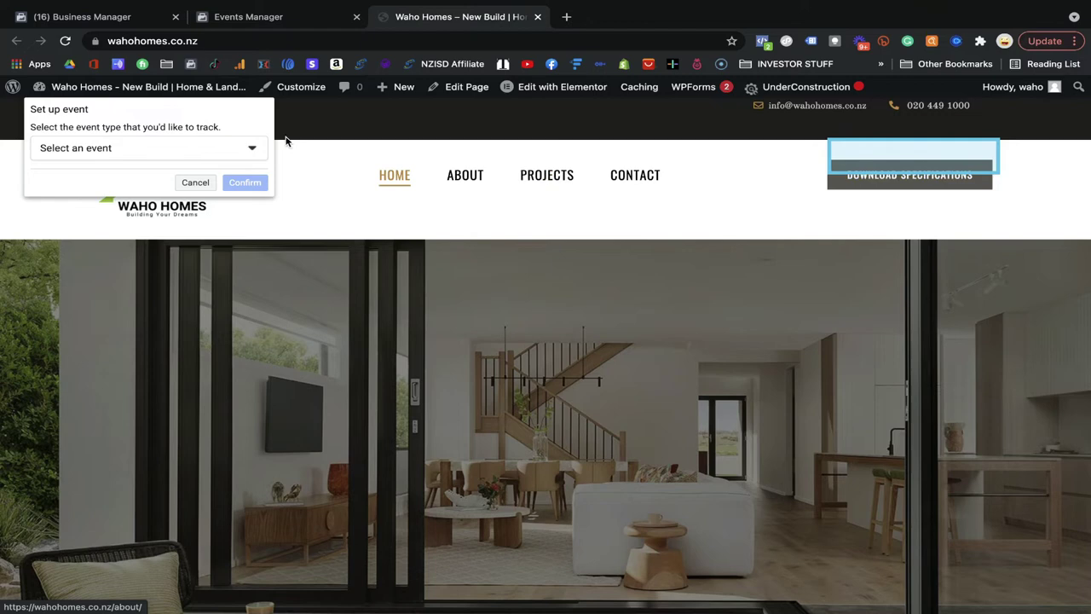
{"action": "left_click", "coordinate": [205, 155]}
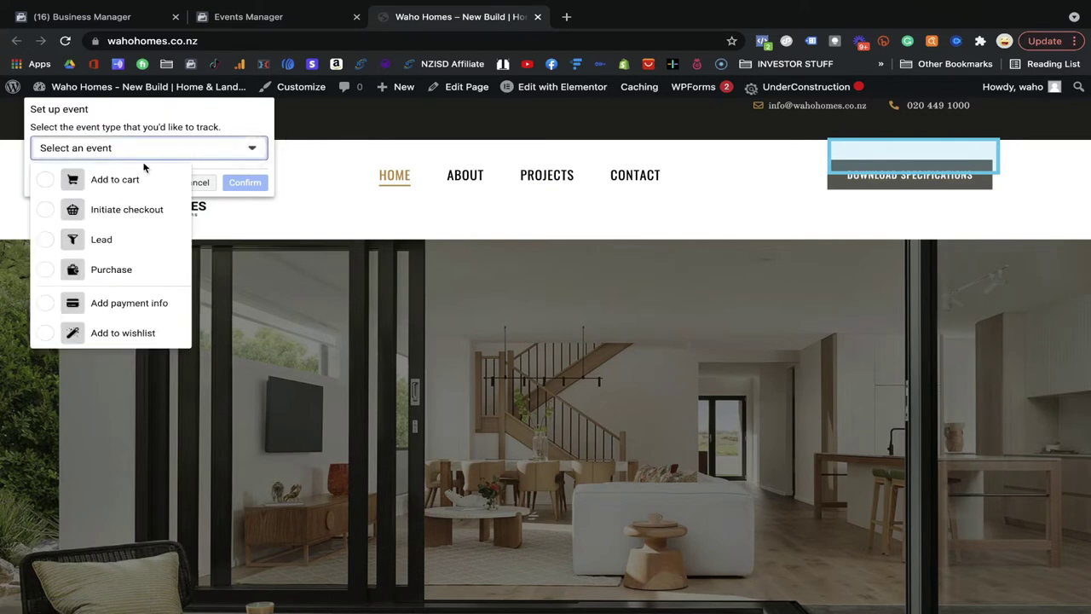
{"action": "left_click", "coordinate": [102, 242]}
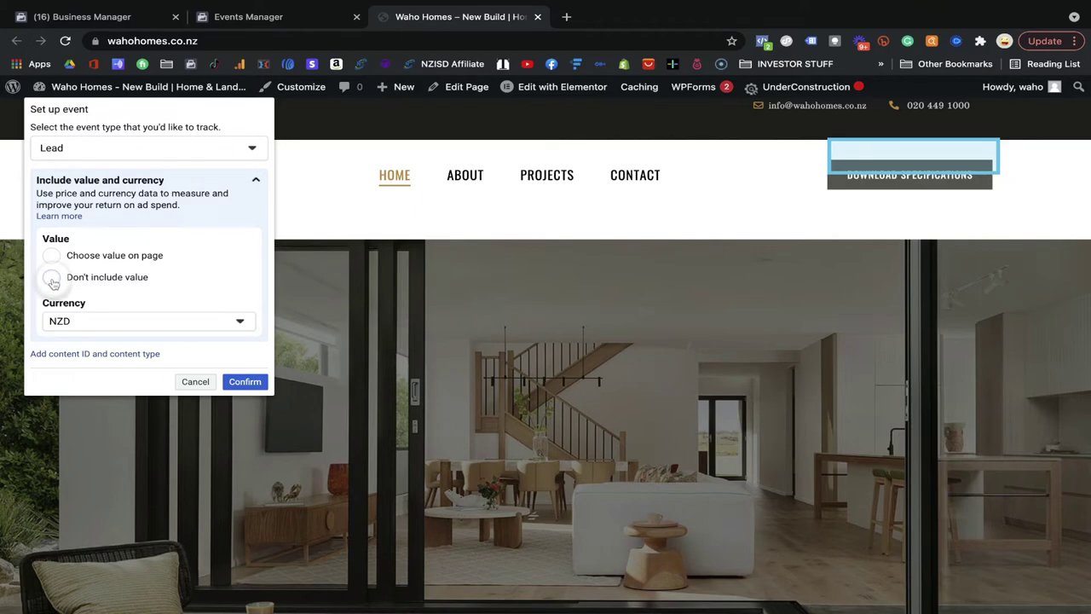
{"action": "left_click", "coordinate": [52, 279]}
{"action": "left_click", "coordinate": [244, 379]}
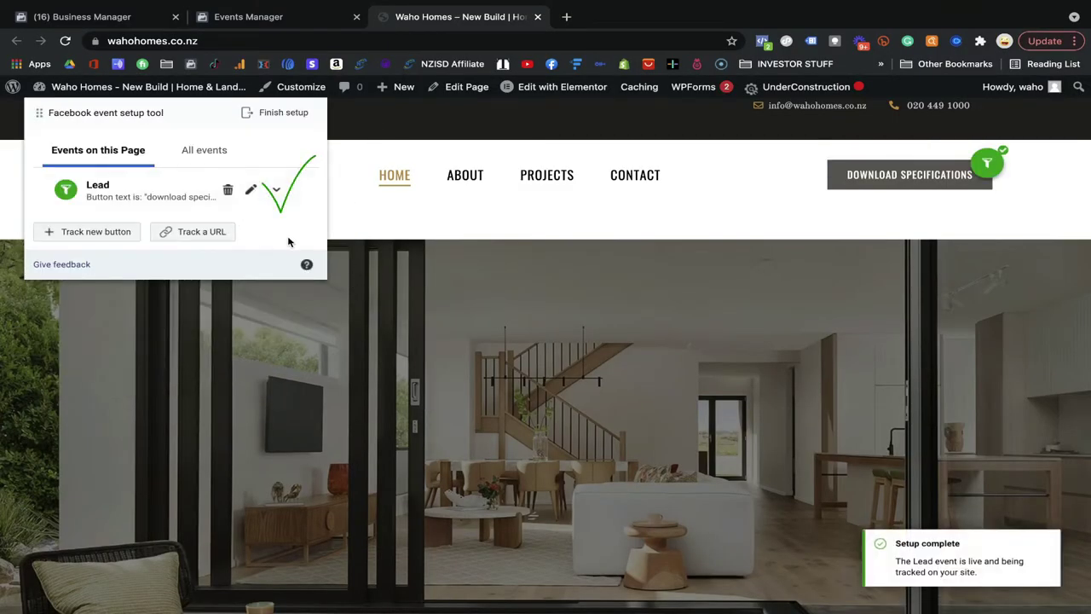
Step: Finish the event setup, skip the feedback survey and dismiss the Set up events dialog in Events Manager
{"action": "left_click", "coordinate": [277, 112]}
{"action": "left_click", "coordinate": [738, 378]}
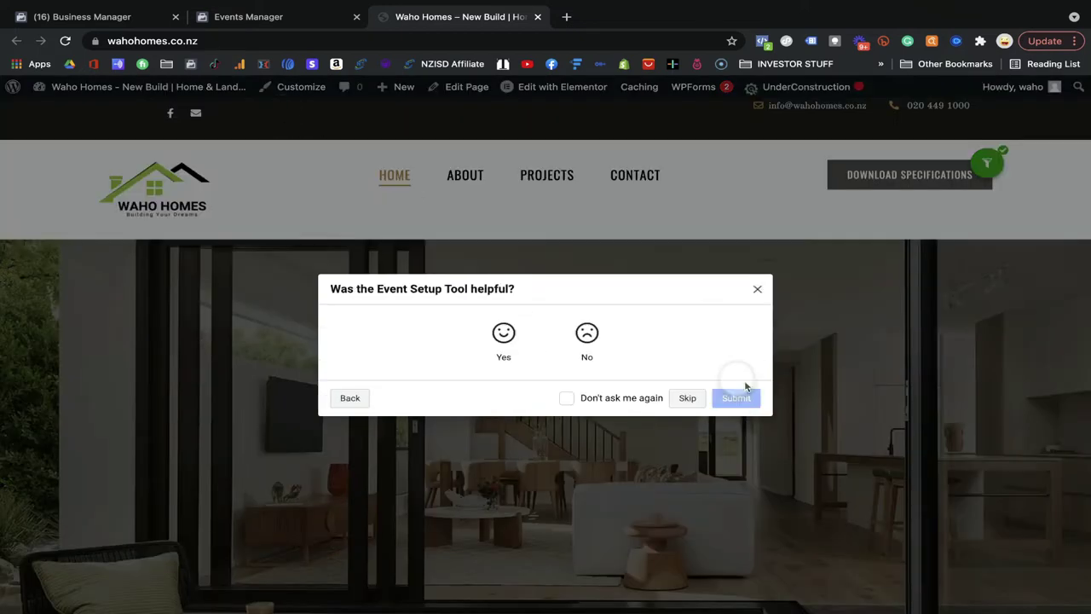
{"action": "left_click", "coordinate": [691, 399]}
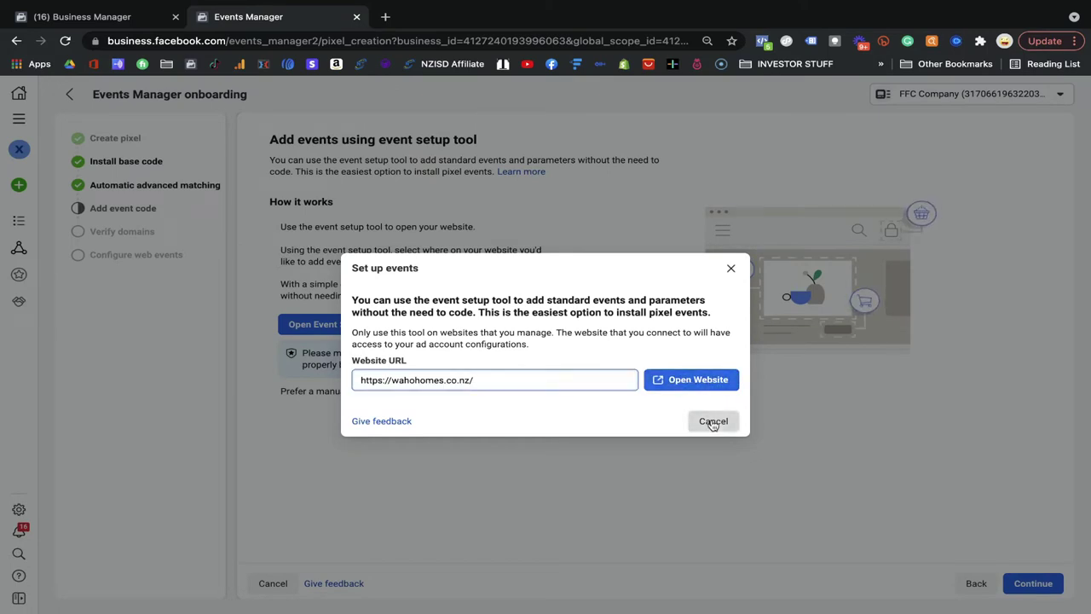
{"action": "left_click", "coordinate": [713, 421]}
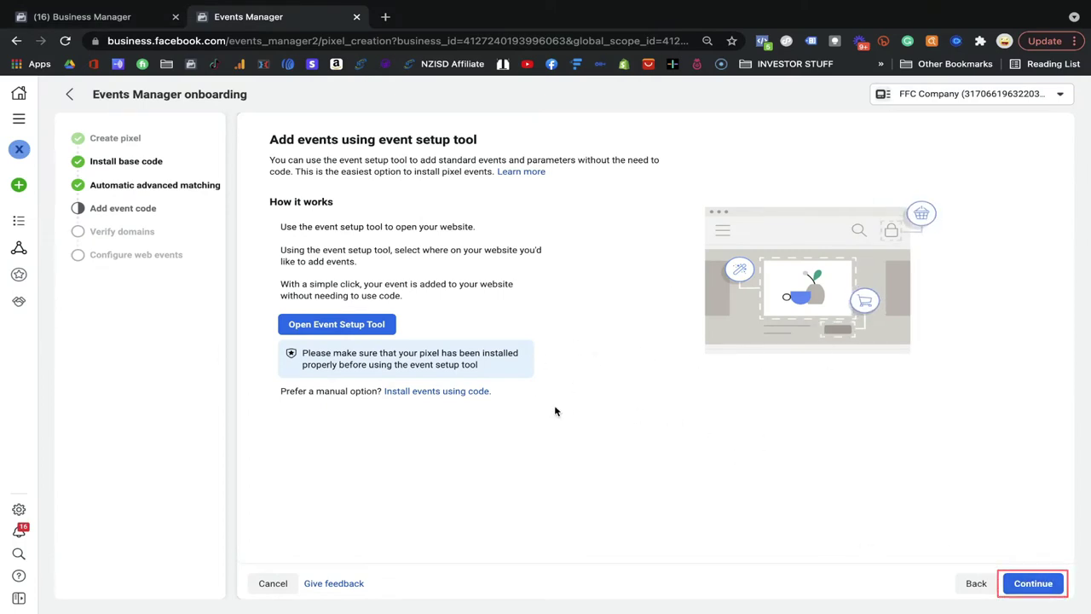
Step: Open Events Manager in a new tab from Business Manager's tools, and return to the onboarding tab
{"action": "left_click", "coordinate": [153, 18]}
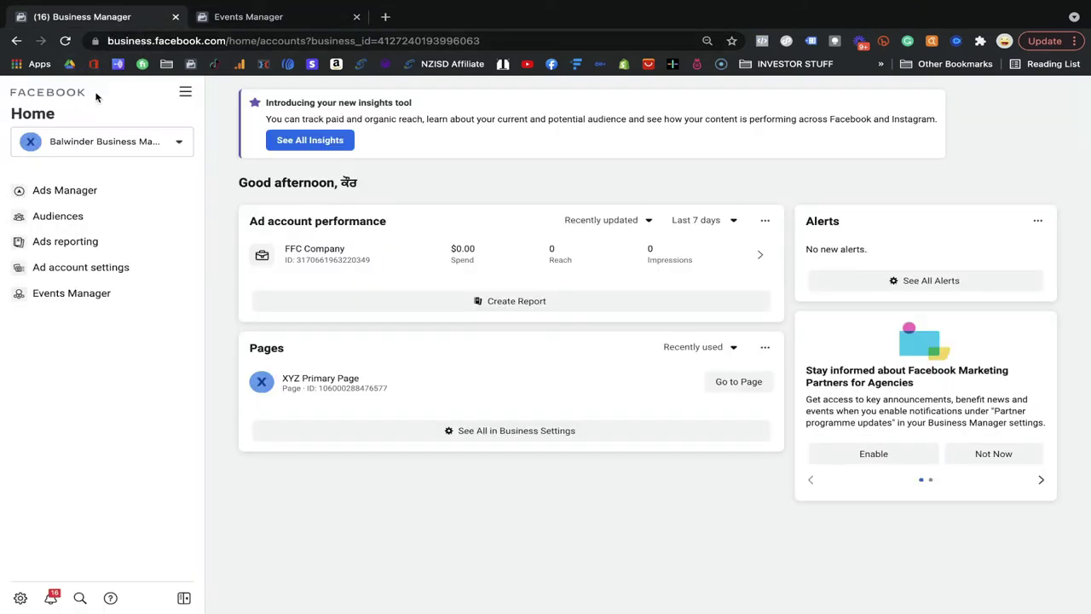
{"action": "left_click", "coordinate": [185, 92]}
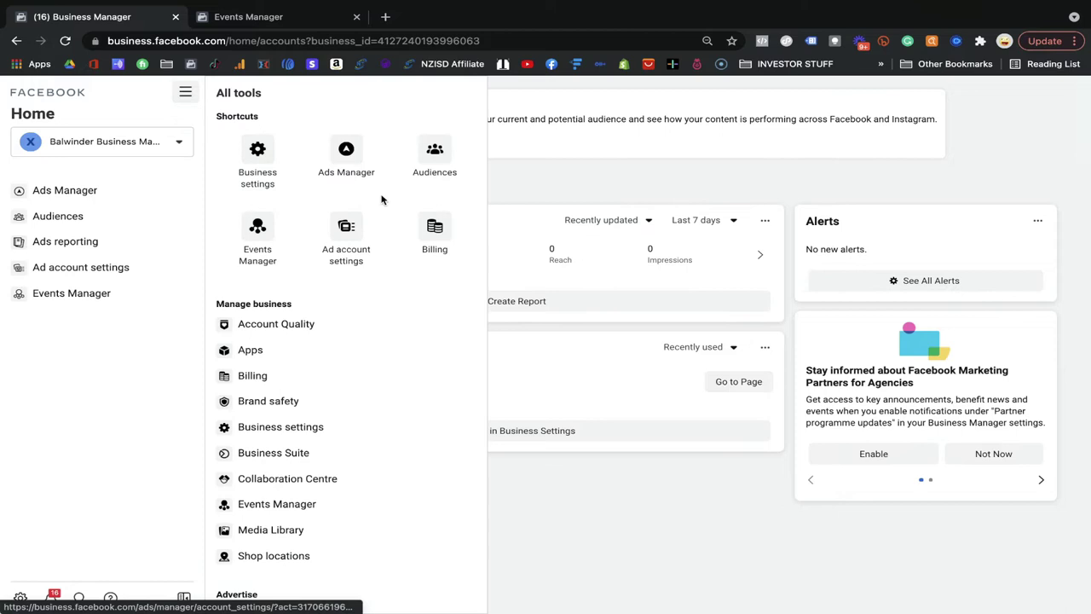
{"action": "right_click", "coordinate": [276, 231]}
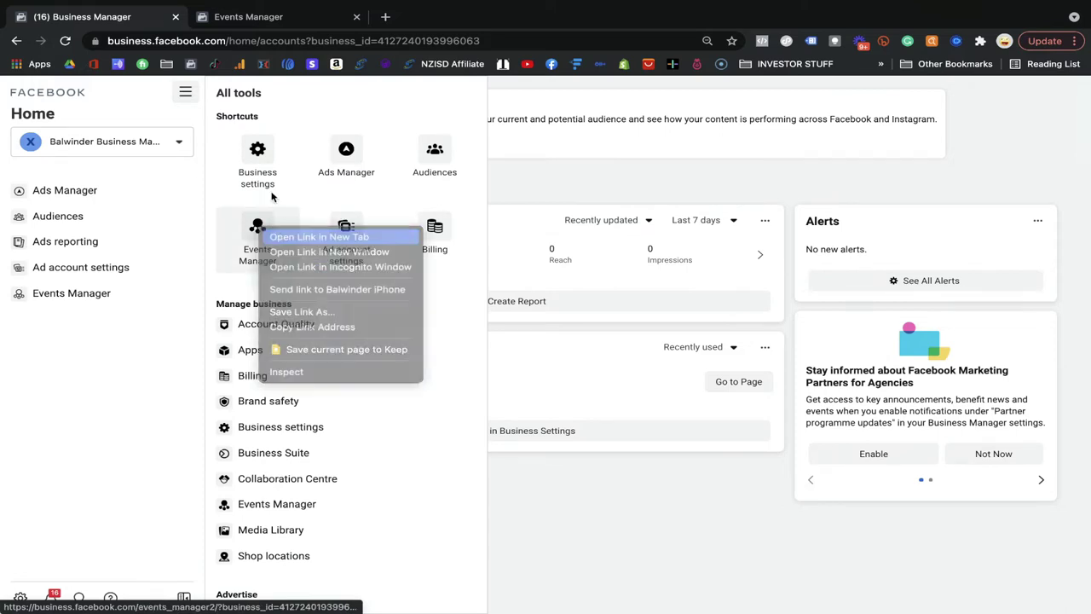
{"action": "left_click", "coordinate": [286, 237]}
{"action": "left_click", "coordinate": [287, 58]}
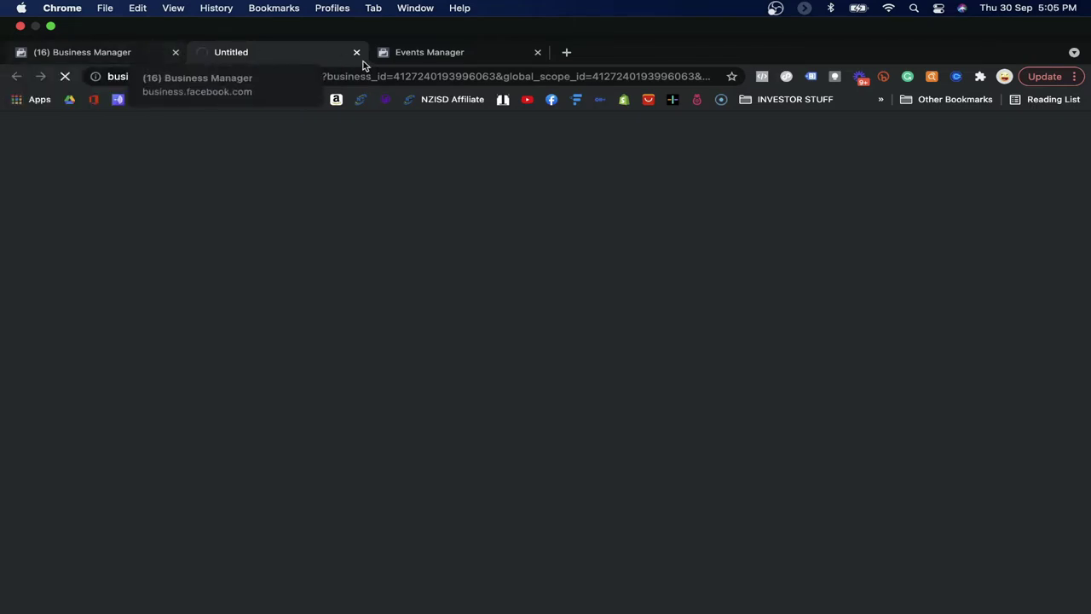
{"action": "left_click", "coordinate": [414, 52]}
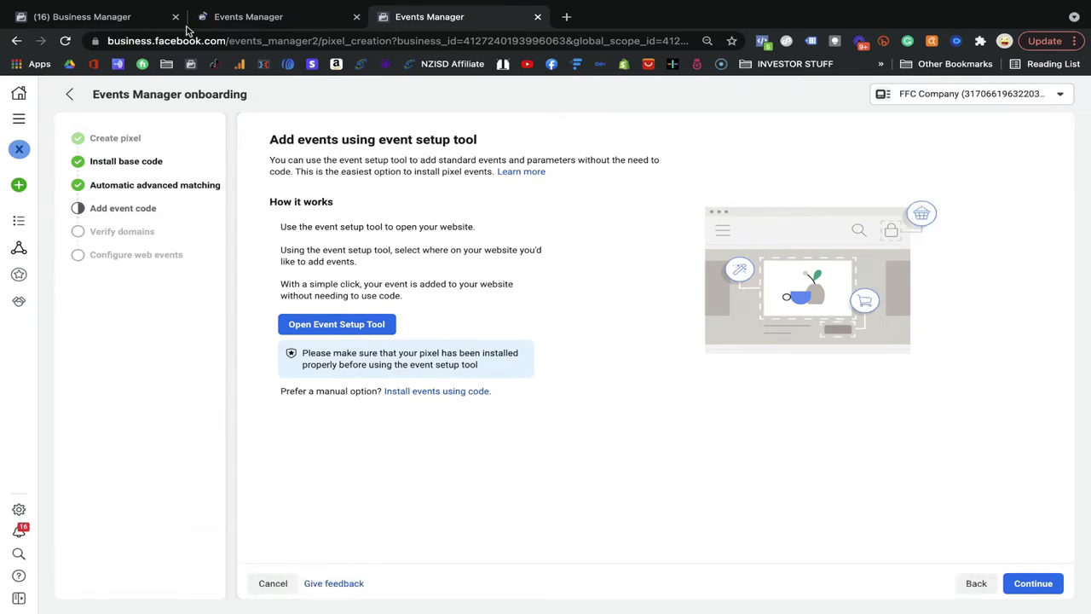
Step: Review the WAHO HOMES NZ pixel's event list, and open wahohomes.co.nz in a new tab to follow its Download Specifications button
{"action": "left_click", "coordinate": [243, 17]}
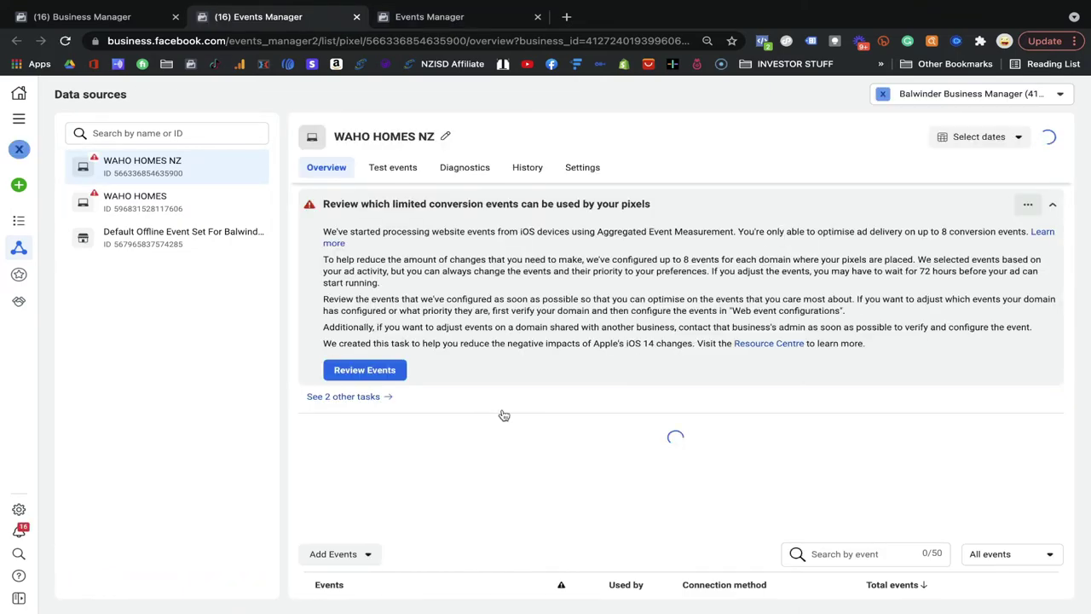
{"action": "scroll", "coordinate": [504, 415], "scroll_direction": "down", "scroll_amount": 3}
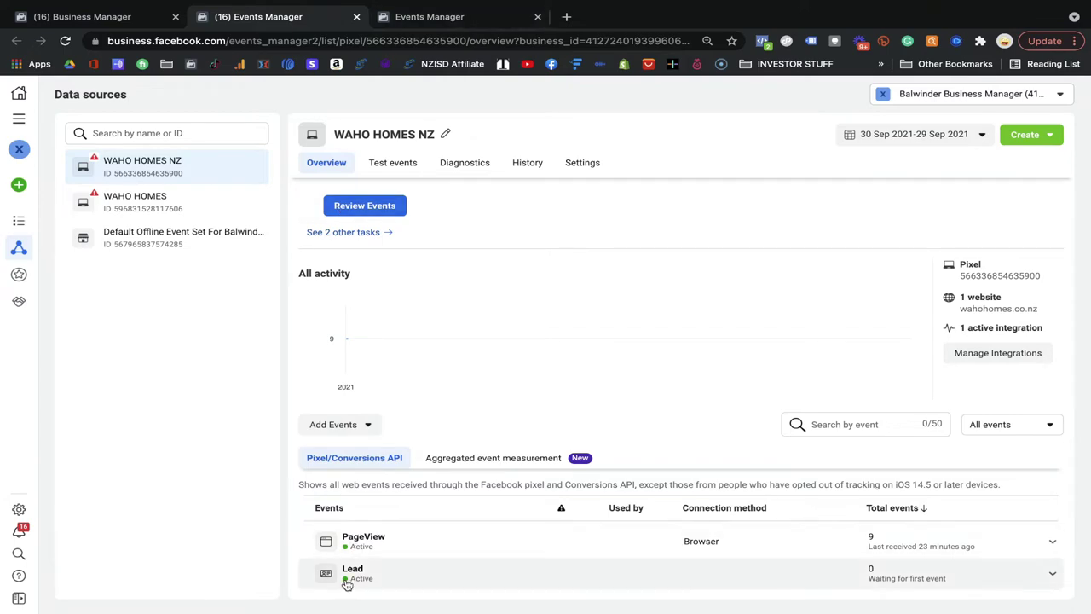
{"action": "left_click", "coordinate": [568, 17]}
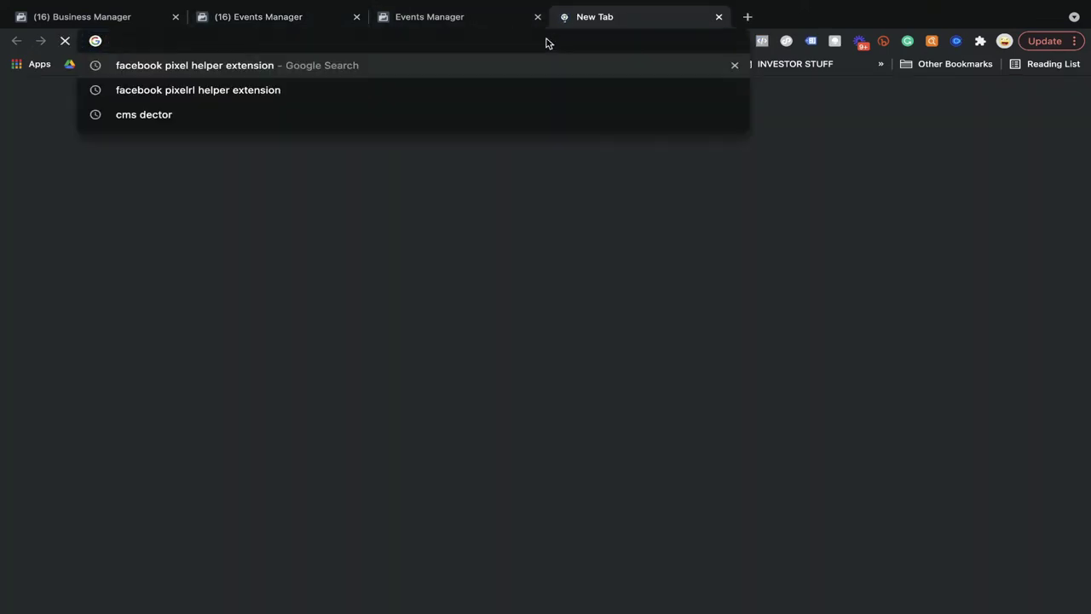
{"action": "key", "text": "Return"}
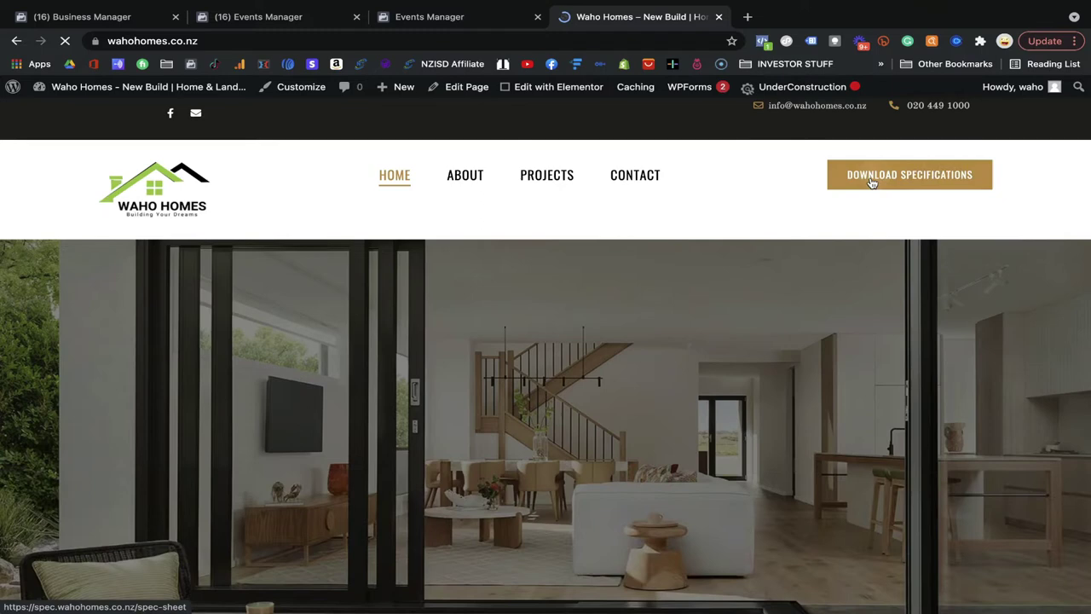
{"action": "left_click", "coordinate": [883, 178]}
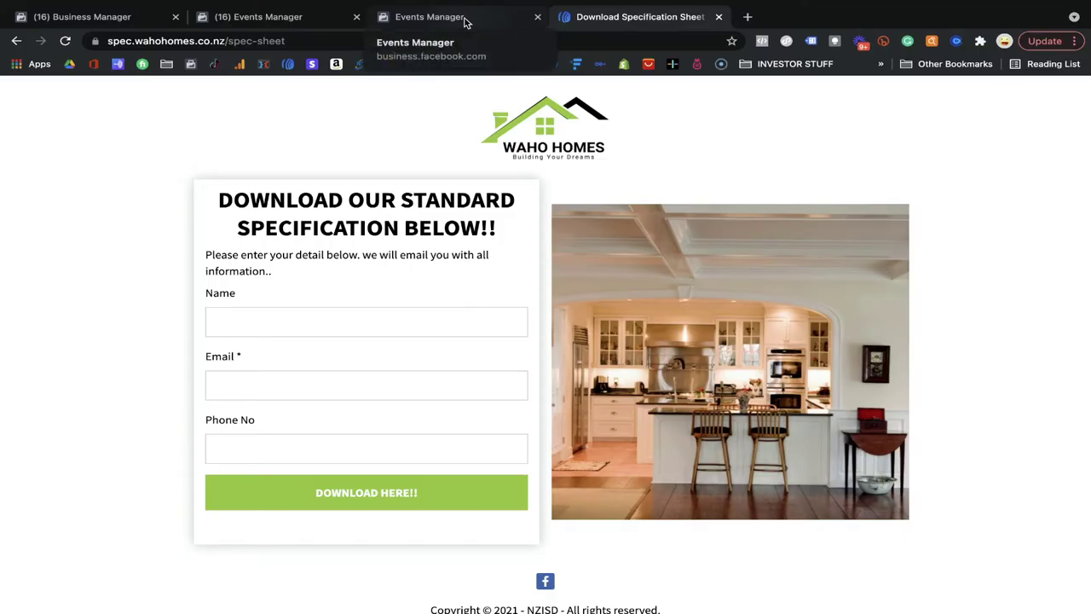
Step: Open the test events view for the WAHO HOMES NZ pixel and clear all recorded activity
{"action": "left_click", "coordinate": [465, 19]}
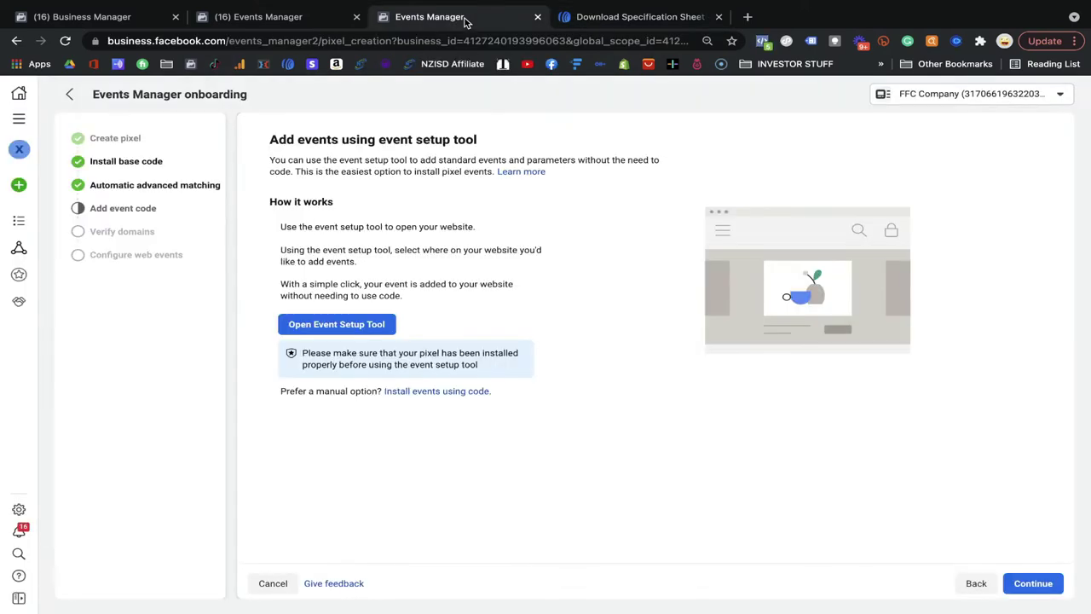
{"action": "left_click", "coordinate": [294, 21]}
{"action": "left_click", "coordinate": [406, 167]}
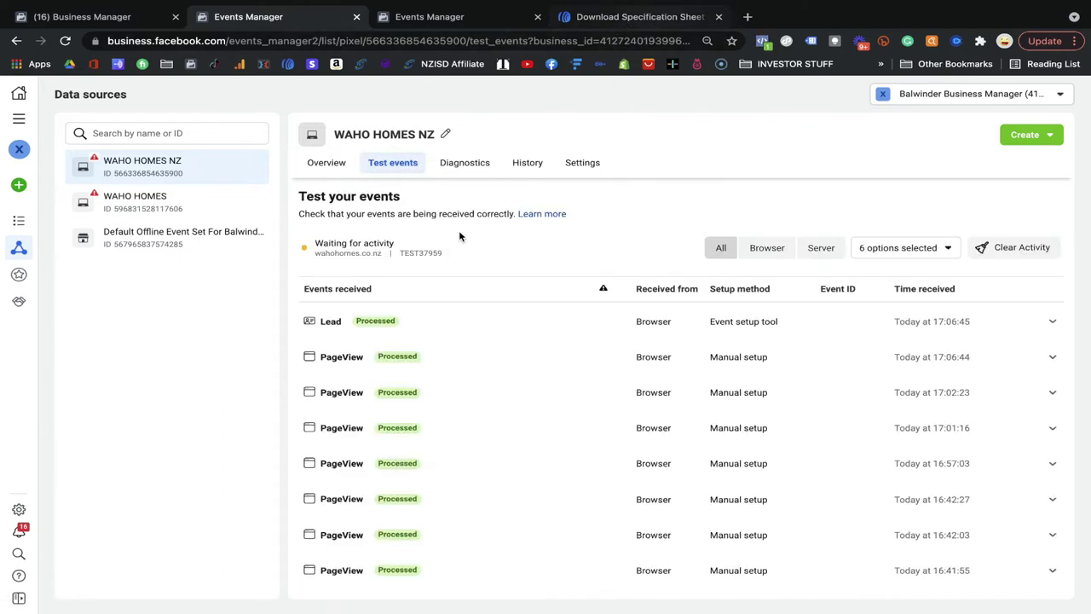
{"action": "left_click", "coordinate": [985, 248]}
{"action": "left_click", "coordinate": [699, 306]}
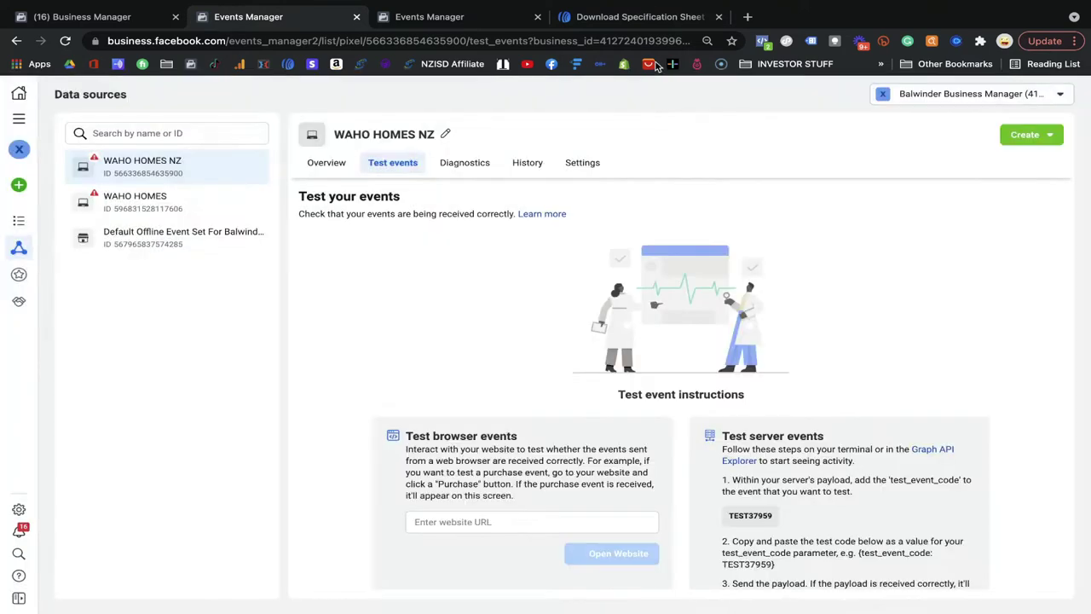
Step: Copy the Waho Homes homepage address and use it to start a browser event test for the pixel
{"action": "left_click", "coordinate": [639, 17]}
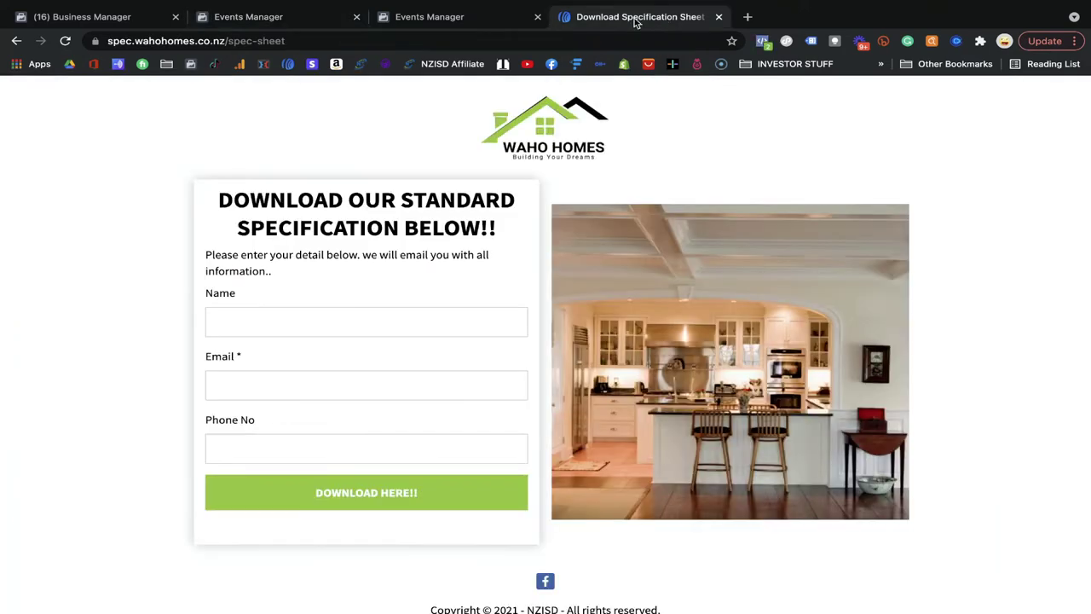
{"action": "left_click", "coordinate": [15, 41]}
{"action": "left_click", "coordinate": [119, 41]}
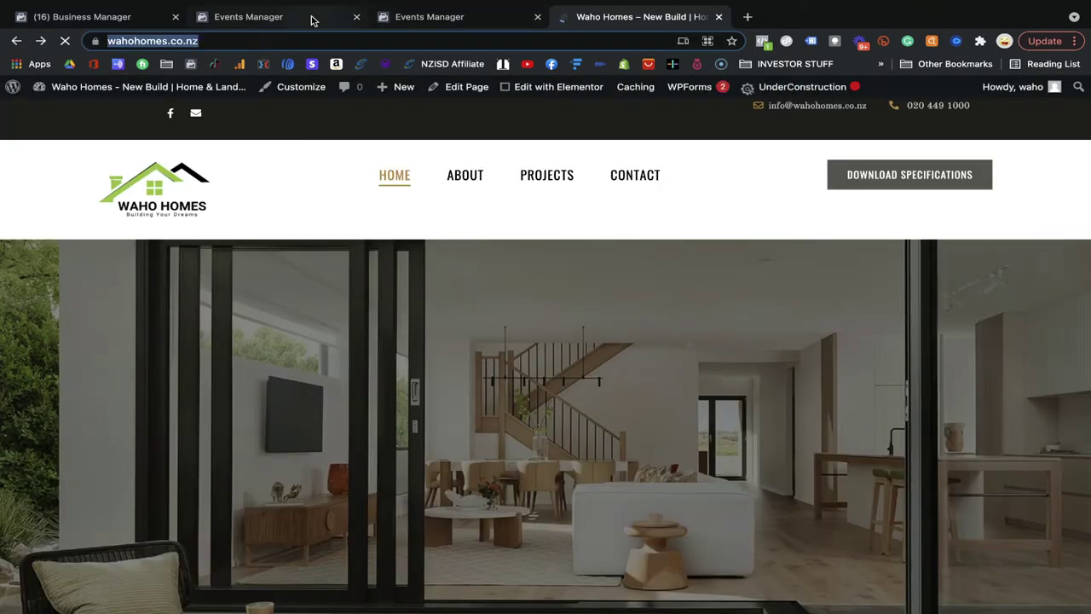
{"action": "key", "text": "super+2"}
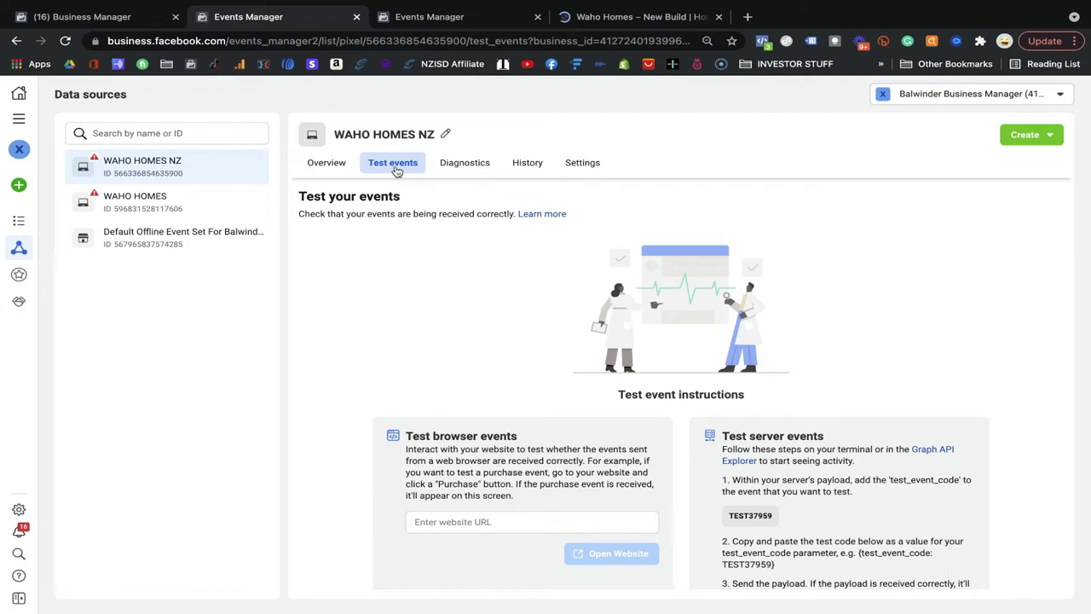
{"action": "left_click", "coordinate": [482, 522]}
{"action": "key", "text": "Down"}
{"action": "key", "text": "Return"}
{"action": "key", "text": "Return"}
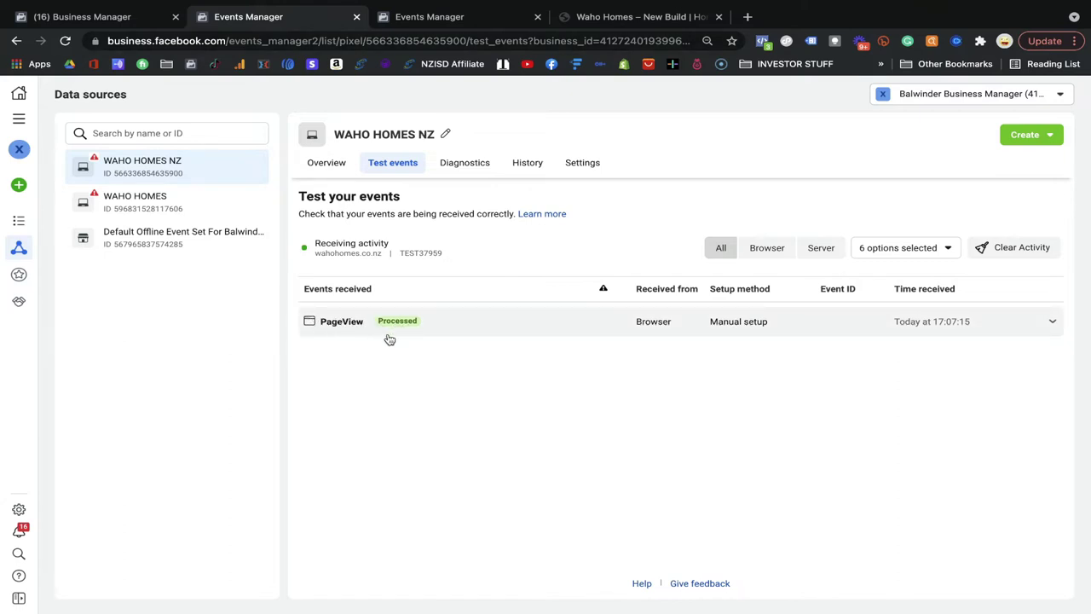
Step: Trigger the homepage's Download Specifications button, check the received test events, and return to the onboarding tab
{"action": "left_click", "coordinate": [665, 18]}
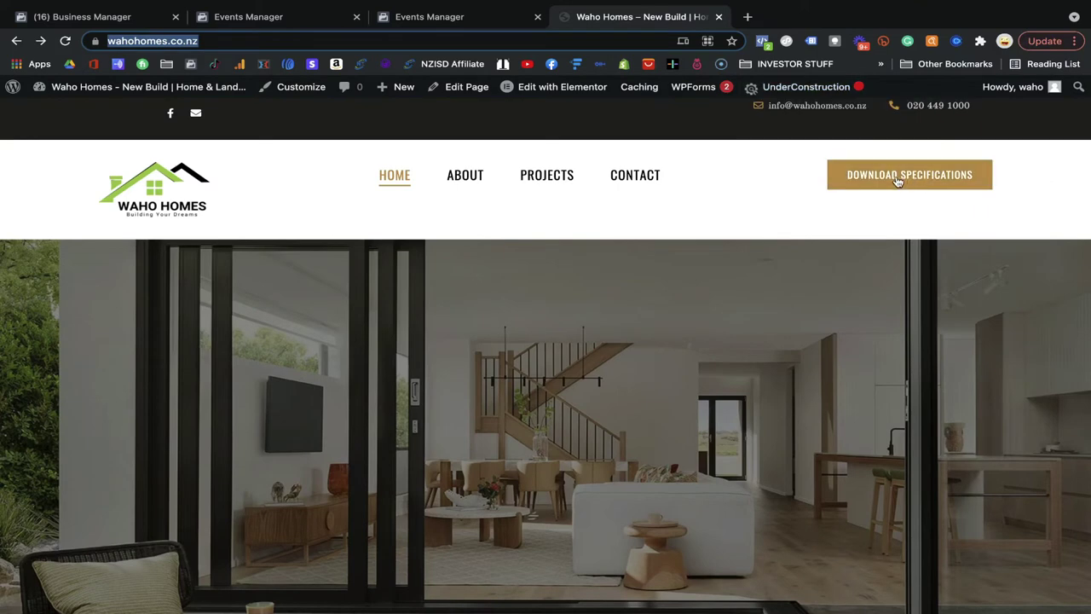
{"action": "left_click", "coordinate": [305, 25]}
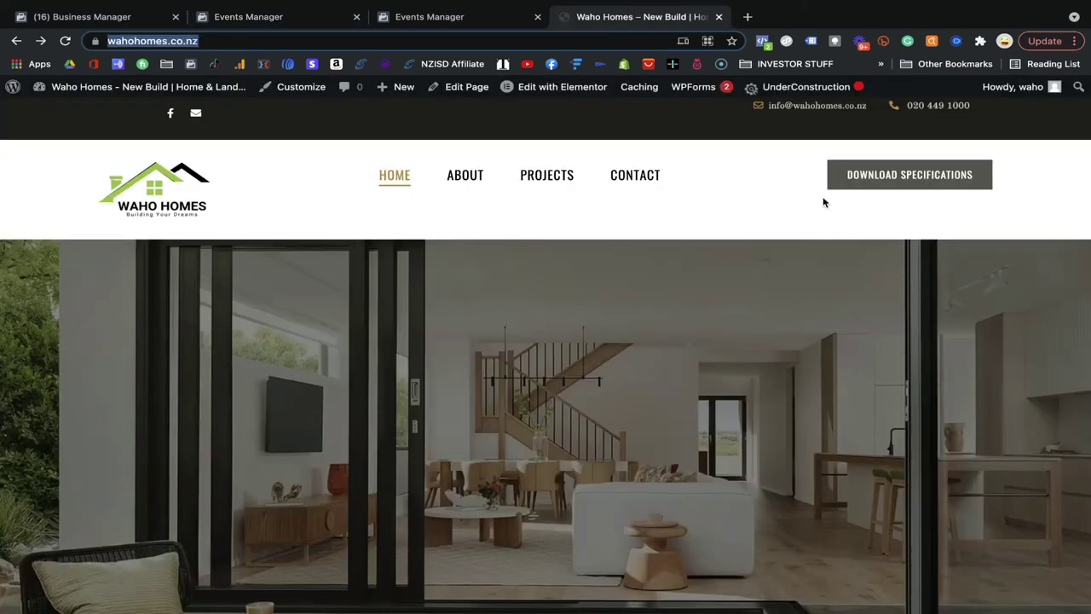
{"action": "left_click", "coordinate": [893, 177]}
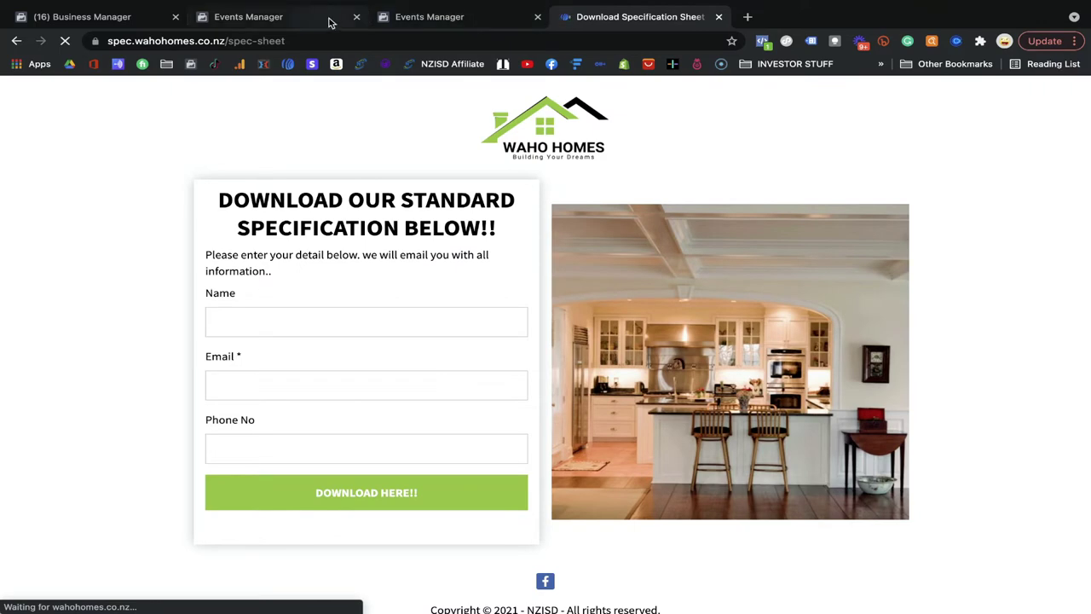
{"action": "left_click", "coordinate": [331, 22]}
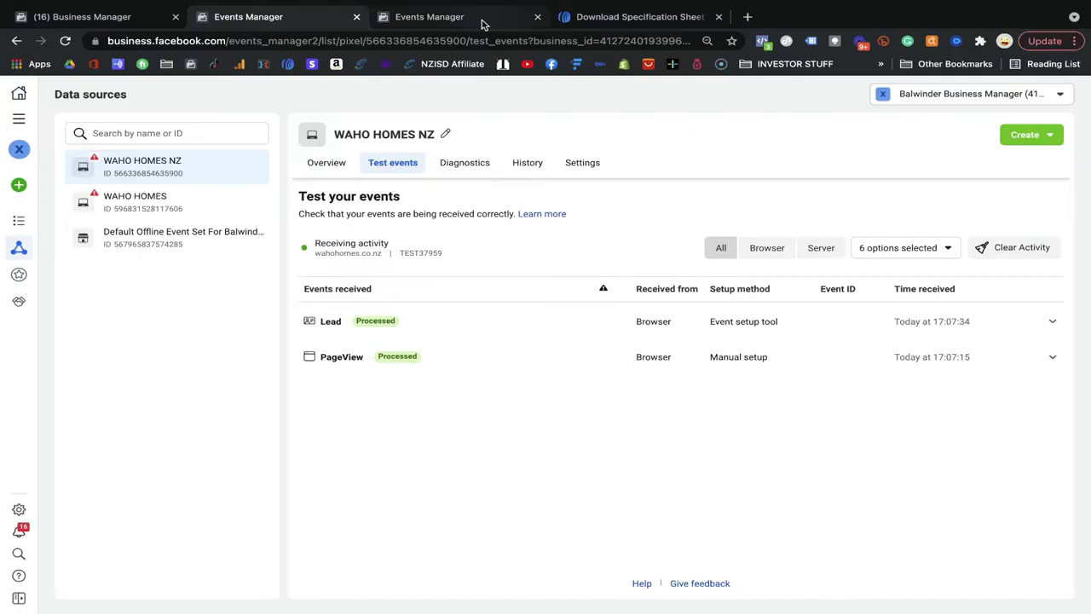
{"action": "left_click", "coordinate": [481, 24]}
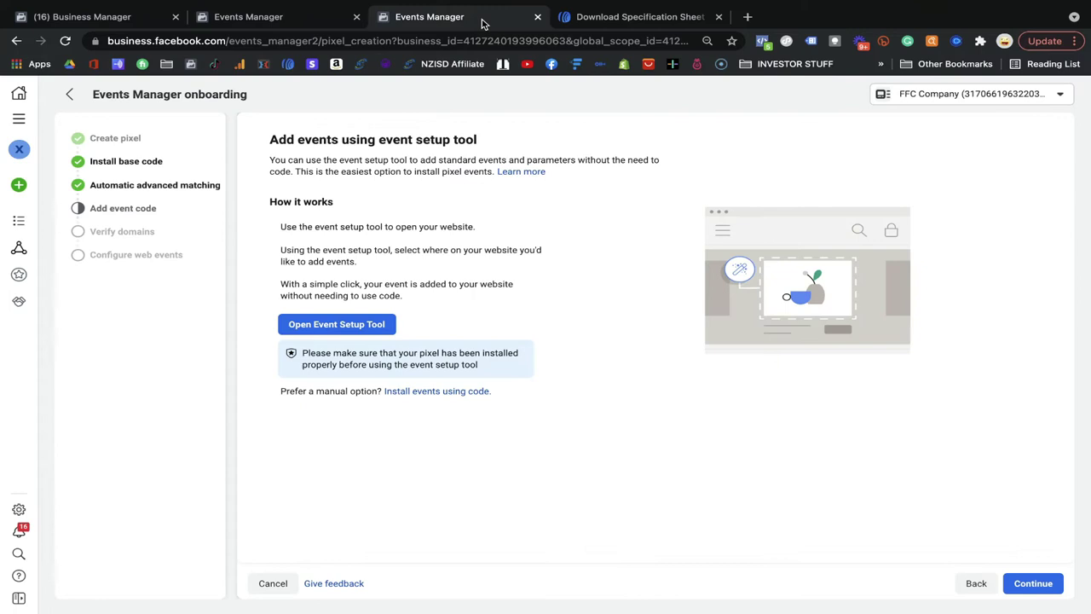
{"action": "left_click", "coordinate": [354, 328]}
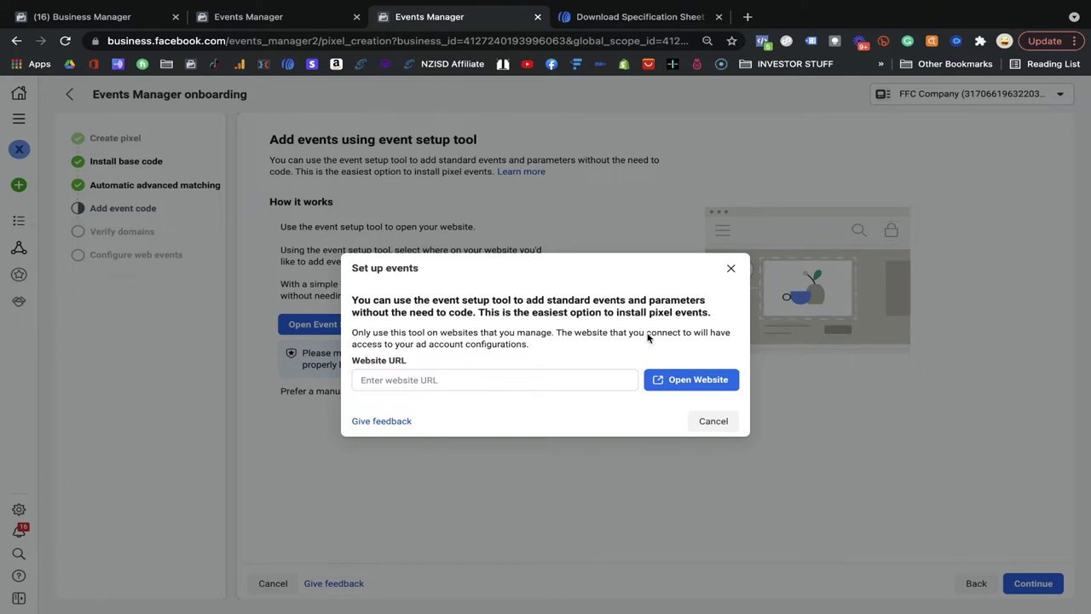
{"action": "left_click", "coordinate": [731, 269]}
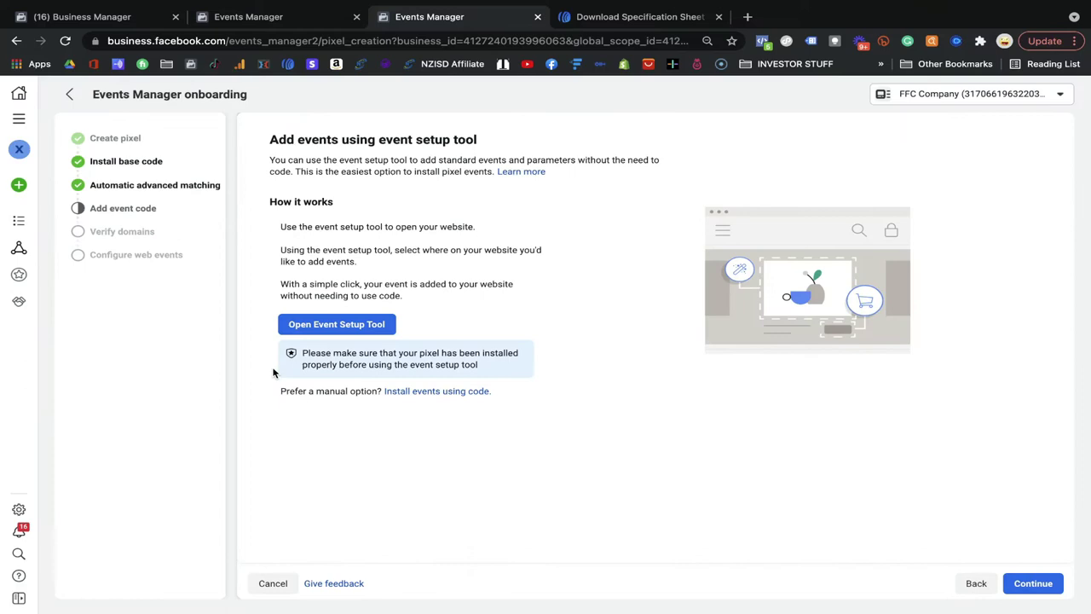
{"action": "left_click_drag", "start_coordinate": [302, 353], "coordinate": [502, 362]}
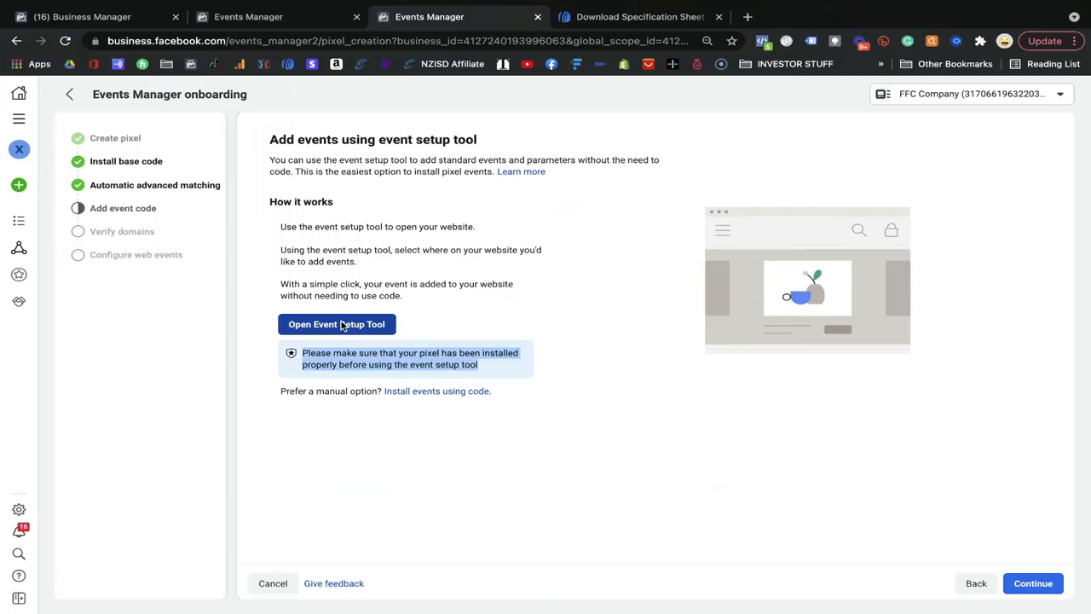
{"action": "left_click", "coordinate": [342, 325]}
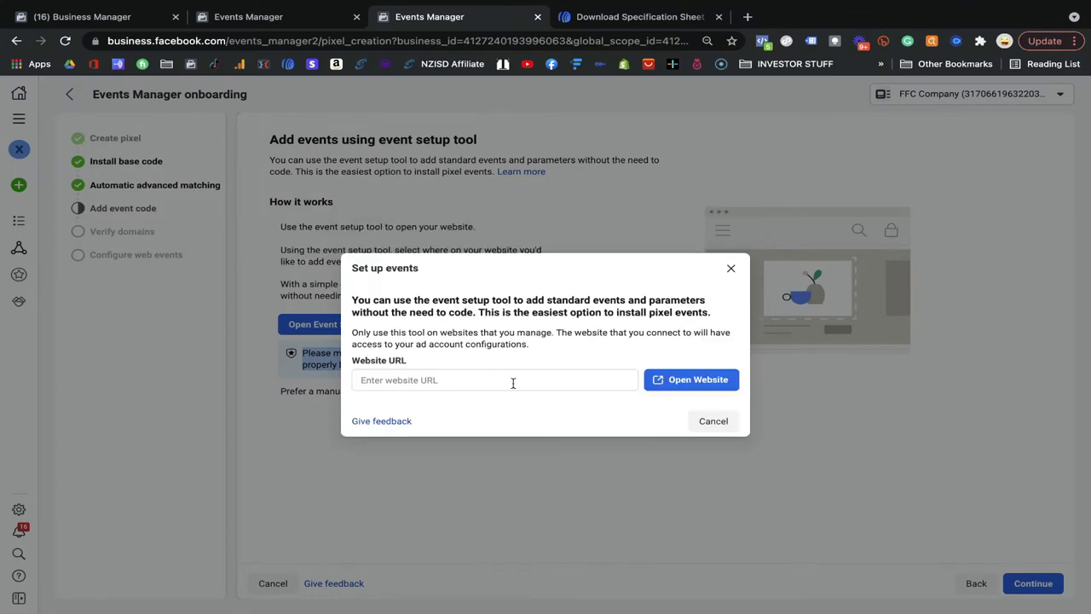
{"action": "left_click", "coordinate": [723, 418]}
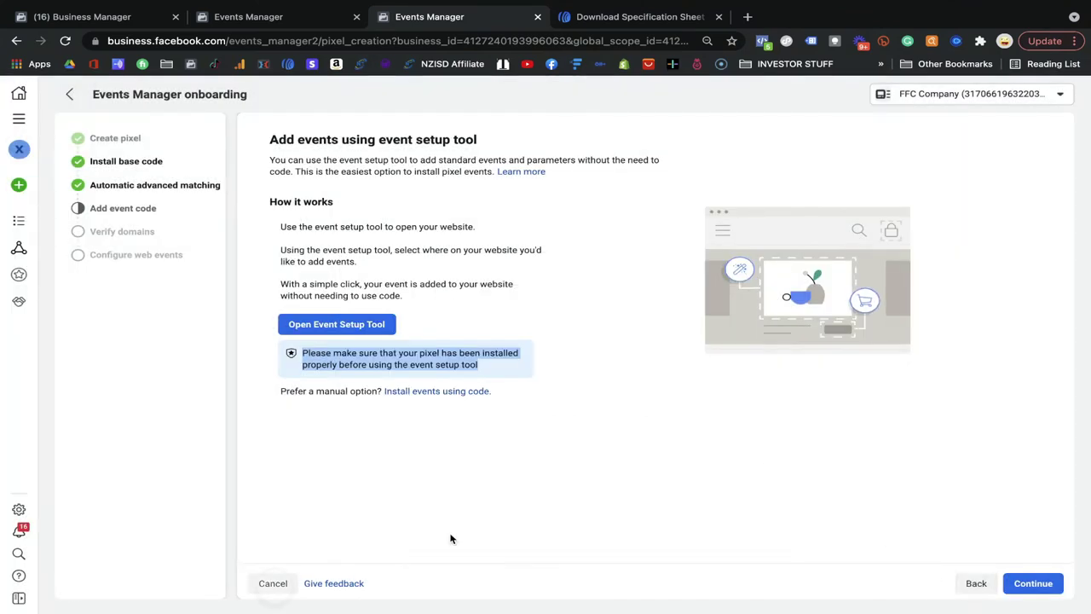
Step: Leave the pixel creation workflow and reload the WAHO HOMES NZ pixel's overview to refresh its event list
{"action": "left_click", "coordinate": [278, 585]}
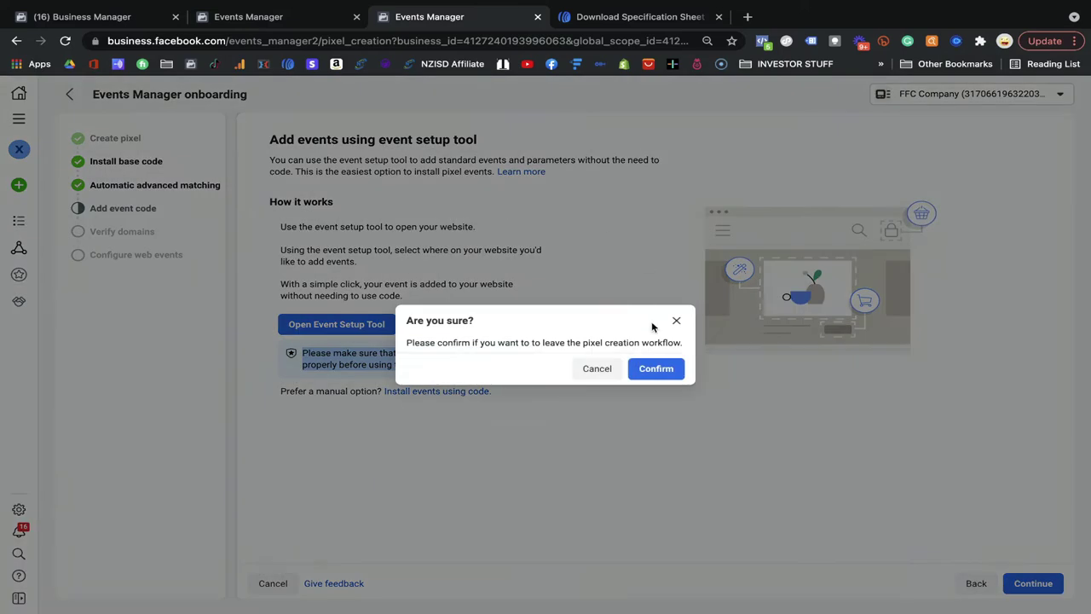
{"action": "left_click", "coordinate": [661, 374]}
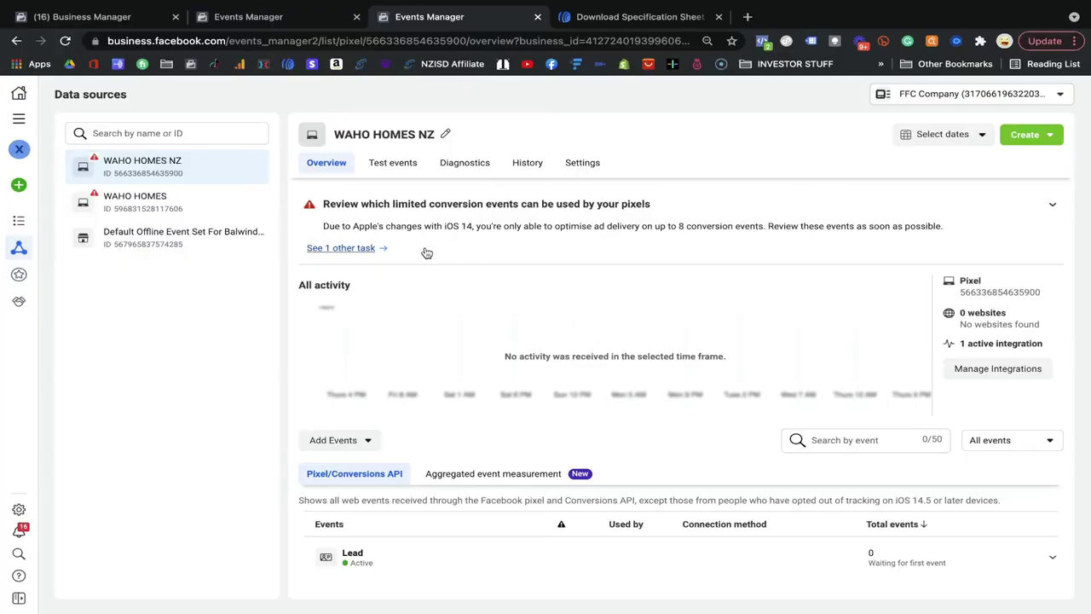
{"action": "scroll", "coordinate": [424, 466], "scroll_direction": "down", "scroll_amount": 1}
{"action": "left_click", "coordinate": [65, 40]}
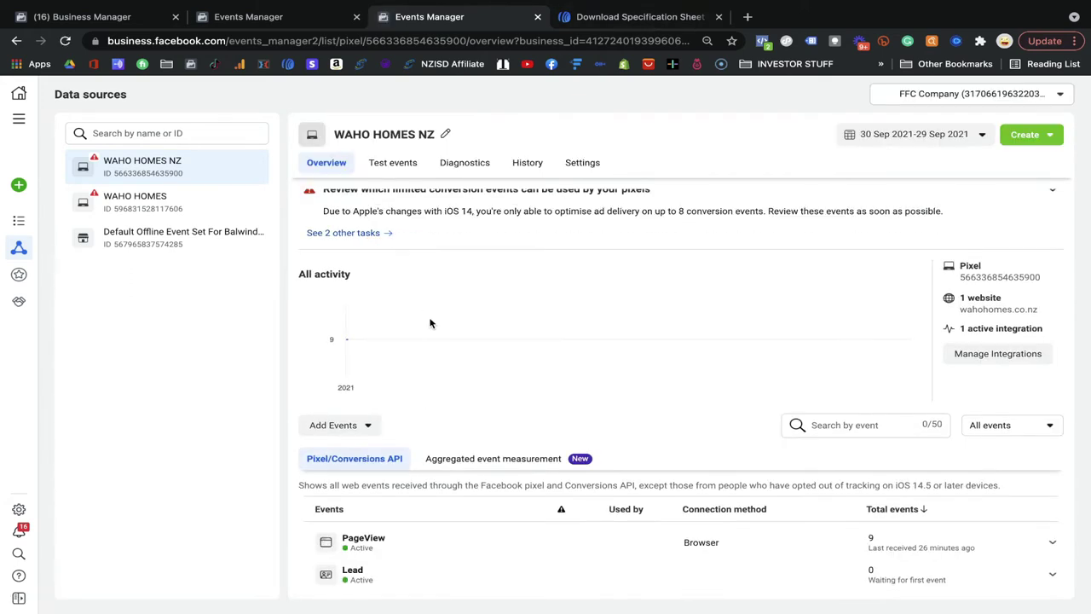
Step: Open the pixel's test events view in this tab and clear the earlier test activity
{"action": "left_click", "coordinate": [399, 166]}
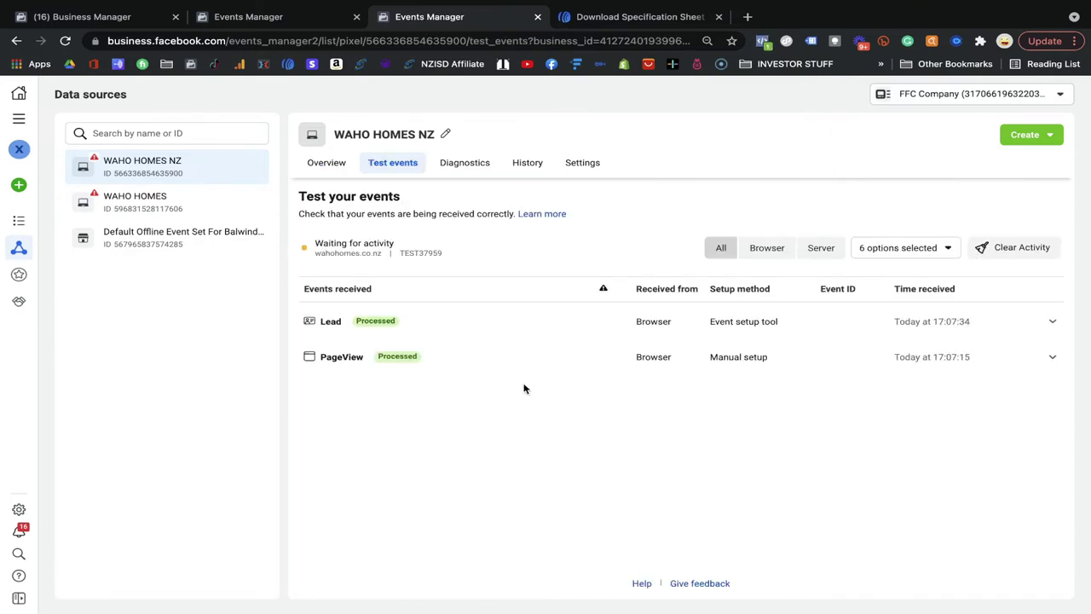
{"action": "left_click", "coordinate": [985, 247]}
{"action": "left_click", "coordinate": [707, 306]}
Step: Start a new browser event test with the wahohomes.co.nz homepage and check Events Manager for received activity
{"action": "left_click", "coordinate": [511, 521]}
{"action": "left_click", "coordinate": [452, 546]}
{"action": "left_click", "coordinate": [606, 553]}
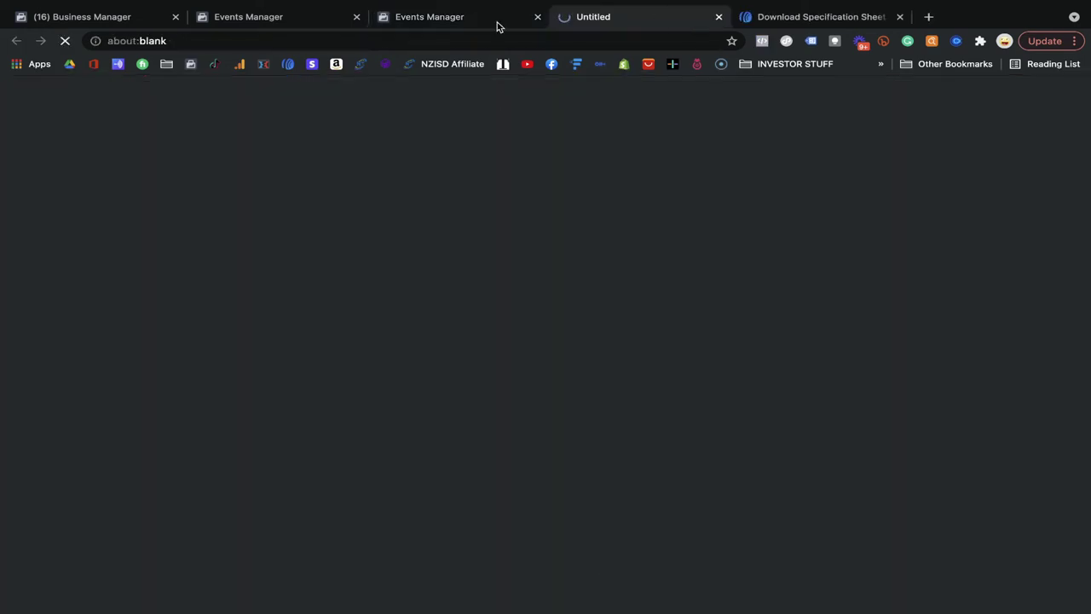
{"action": "left_click", "coordinate": [493, 22]}
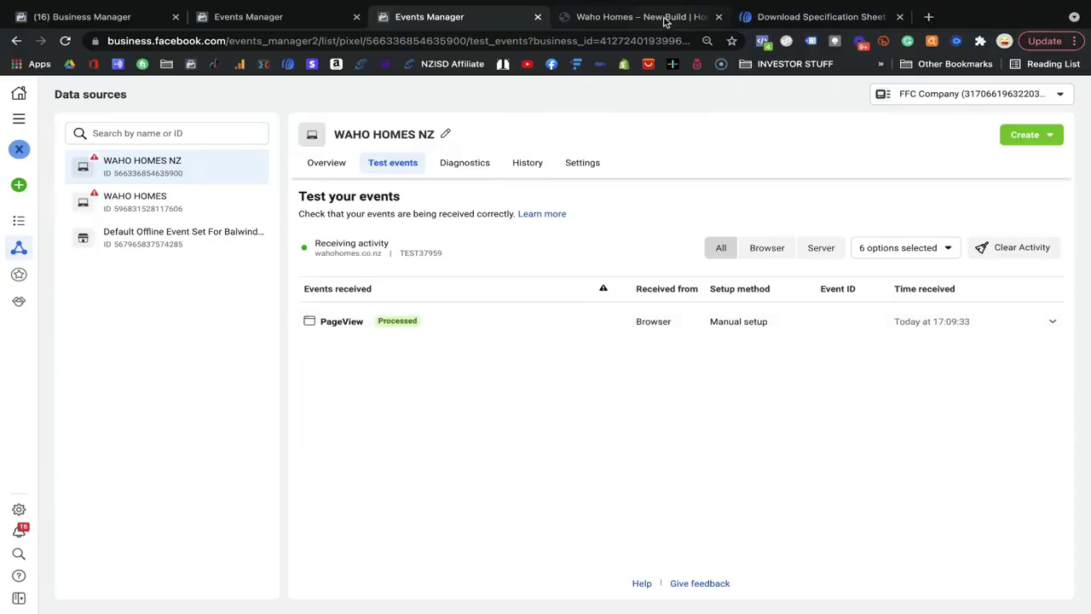
Step: Open the Contact page of the Waho Homes test site and examine its enquiry form and page address
{"action": "left_click", "coordinate": [665, 19]}
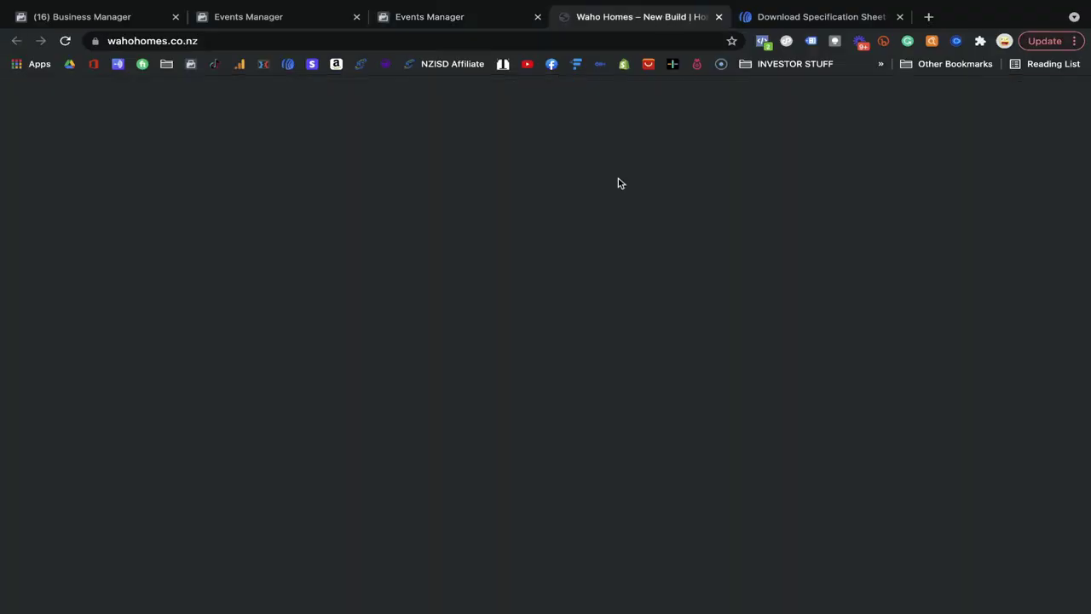
{"action": "left_click", "coordinate": [644, 179]}
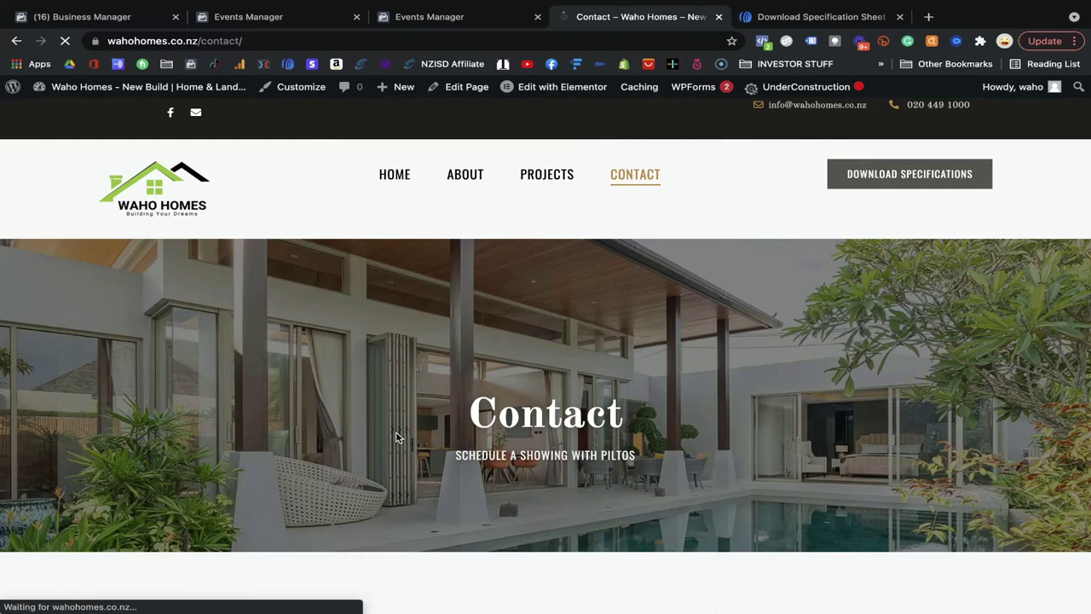
{"action": "scroll", "coordinate": [395, 437], "scroll_direction": "down", "scroll_amount": 10}
{"action": "scroll", "coordinate": [395, 437], "scroll_direction": "down", "scroll_amount": 1}
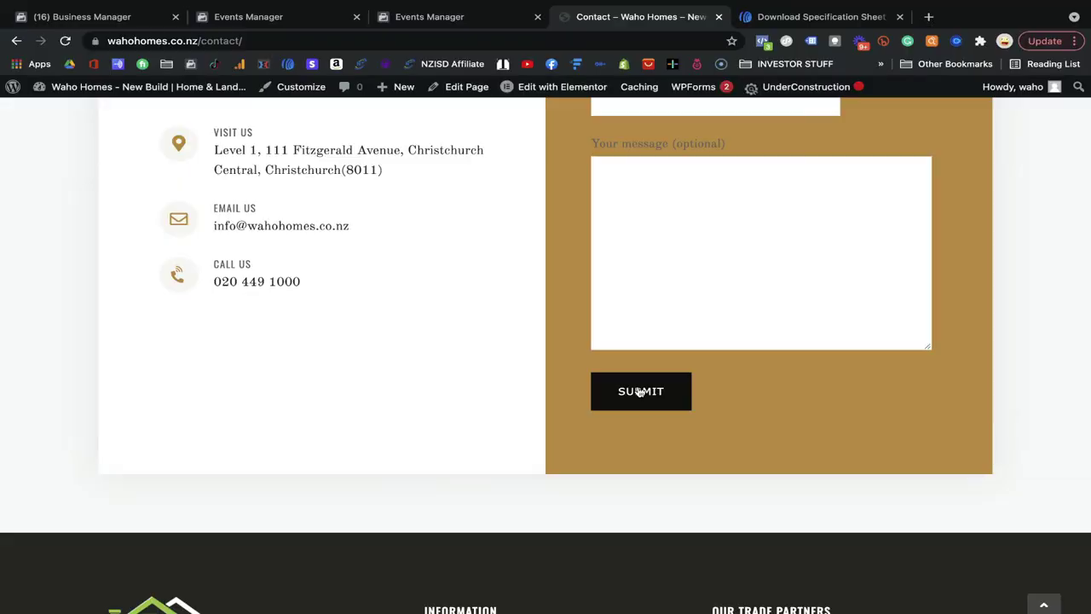
{"action": "left_click", "coordinate": [388, 40]}
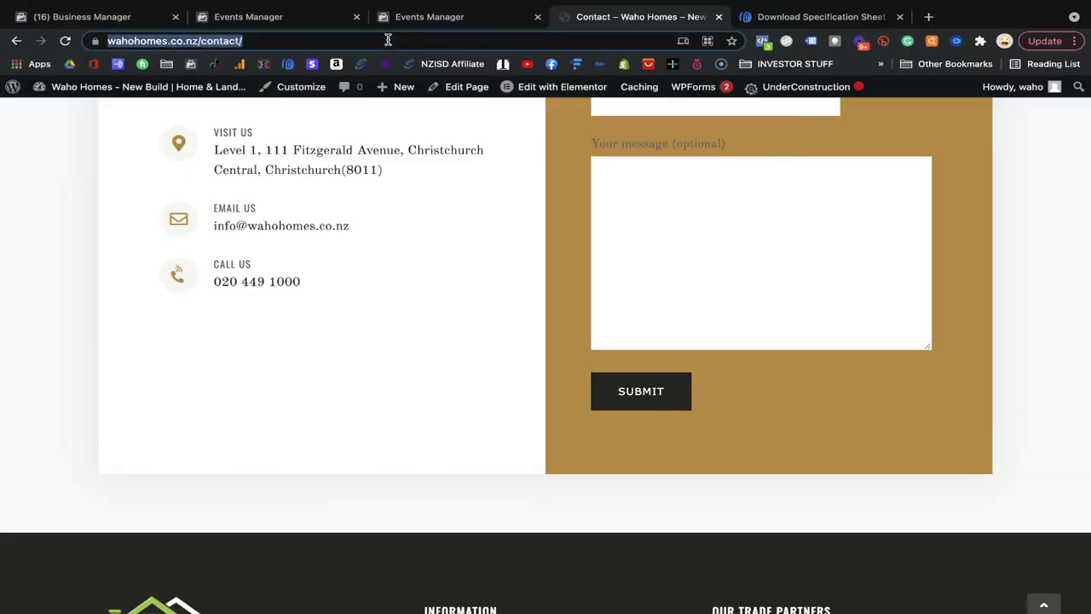
Step: Check the test events again, close this duplicate Events Manager tab and switch to the remaining one
{"action": "left_click", "coordinate": [451, 18]}
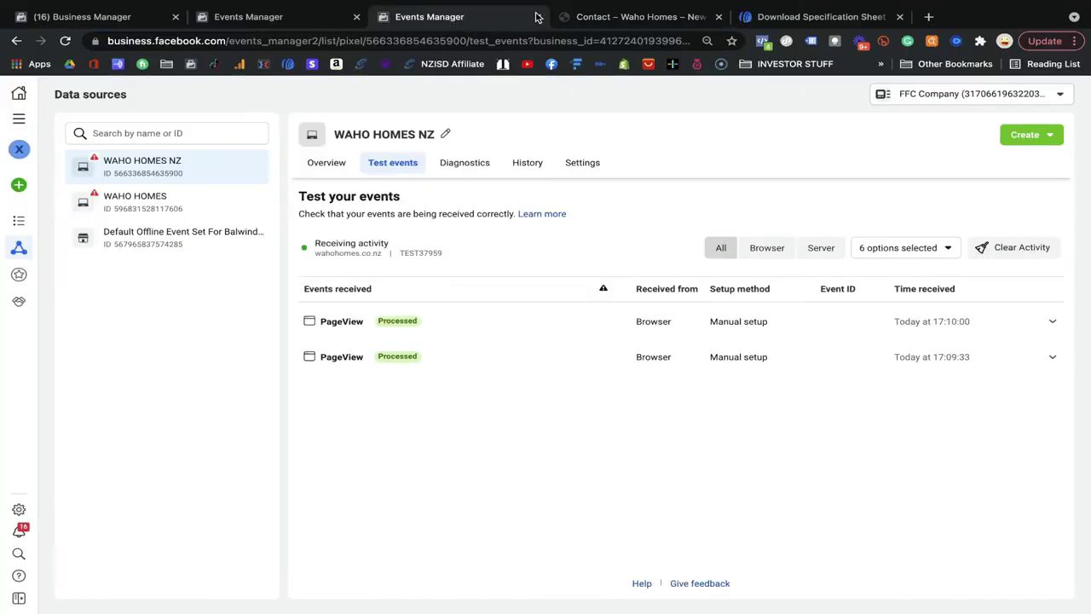
{"action": "left_click", "coordinate": [538, 17]}
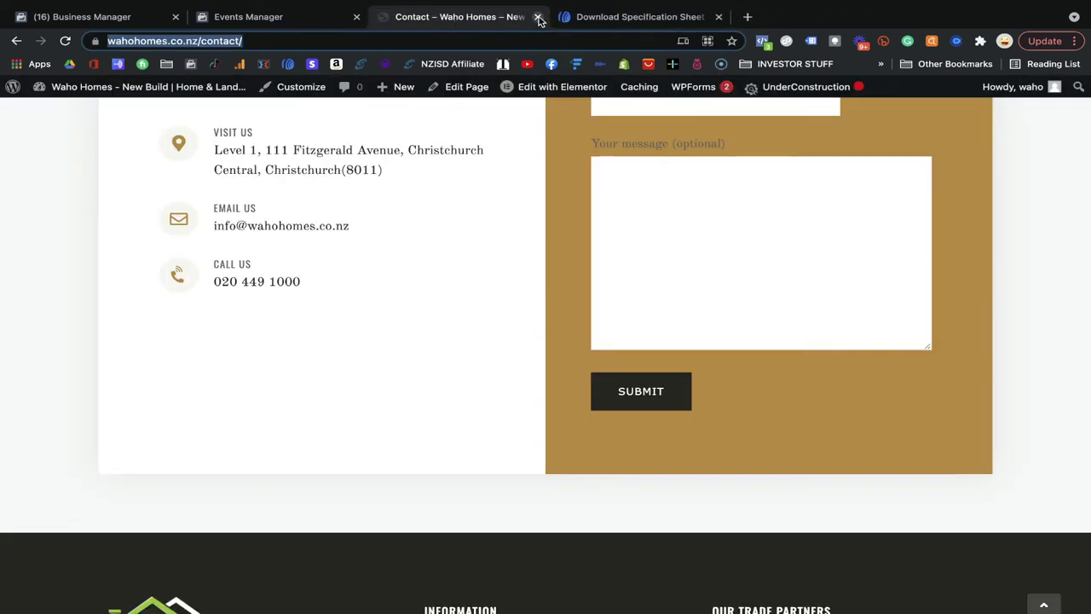
{"action": "left_click", "coordinate": [302, 14]}
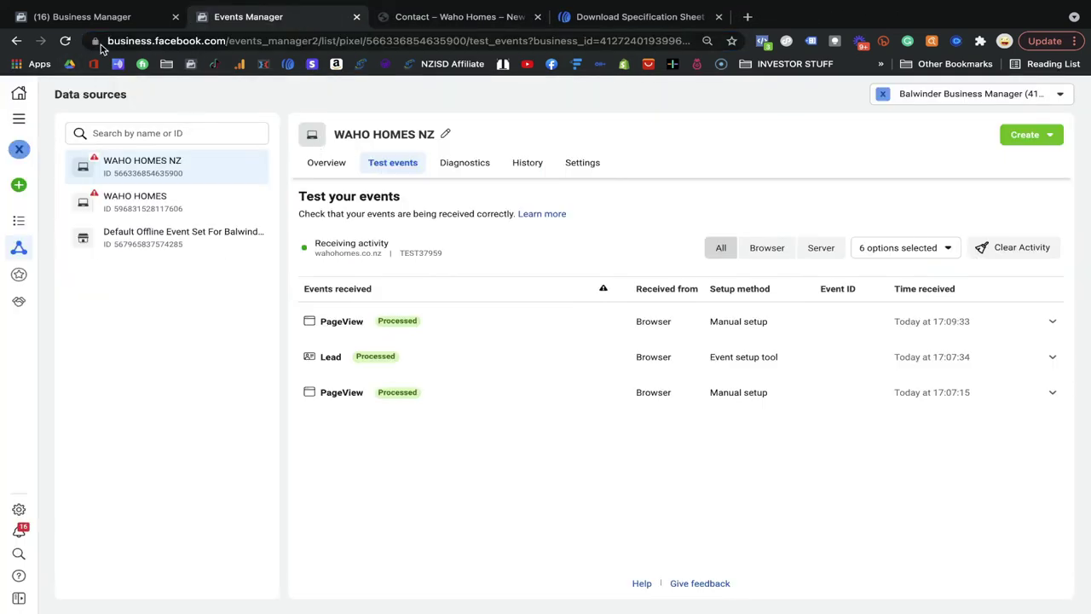
Step: Open and reload the WAHO HOMES NZ pixel overview, checking the Contact page's enquiry form and Submit button while it loads
{"action": "left_click", "coordinate": [315, 164]}
{"action": "left_click", "coordinate": [65, 41]}
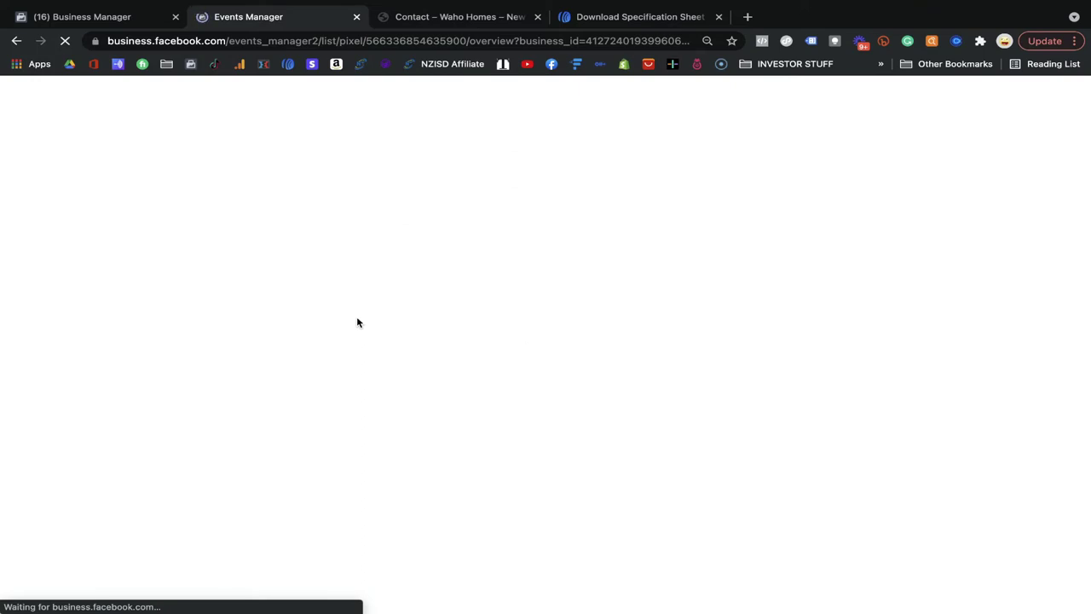
{"action": "left_click", "coordinate": [499, 22]}
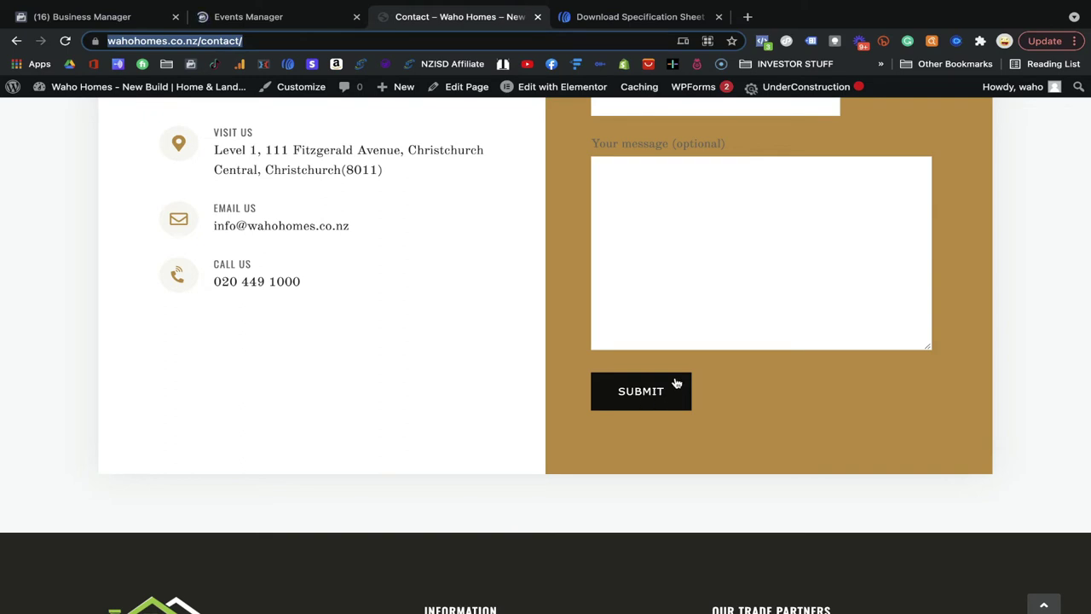
{"action": "scroll", "coordinate": [633, 253], "scroll_direction": "up", "scroll_amount": 3}
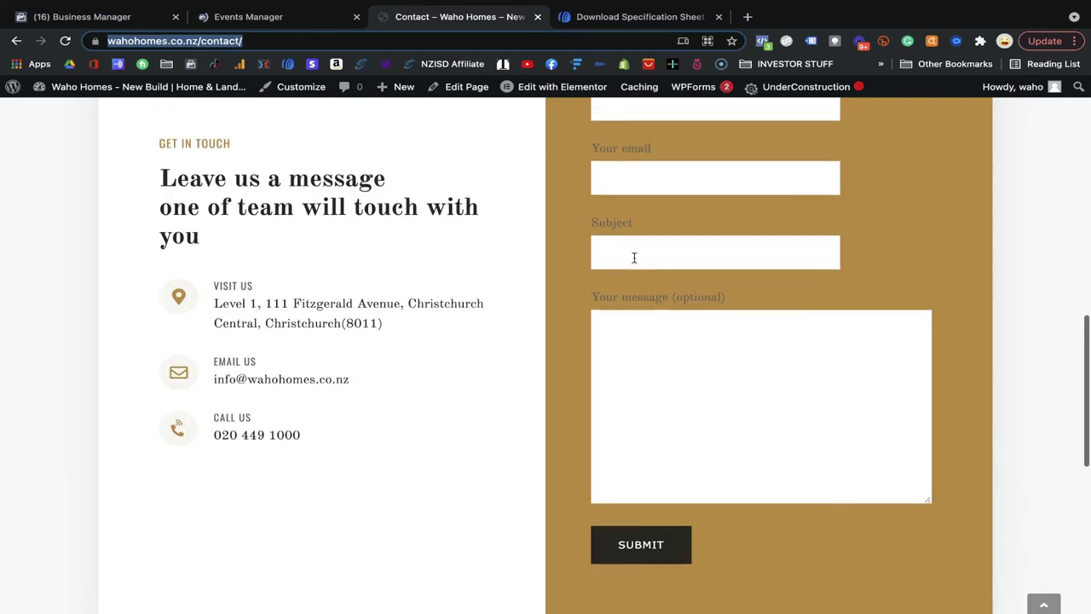
{"action": "scroll", "coordinate": [634, 257], "scroll_direction": "down", "scroll_amount": 3}
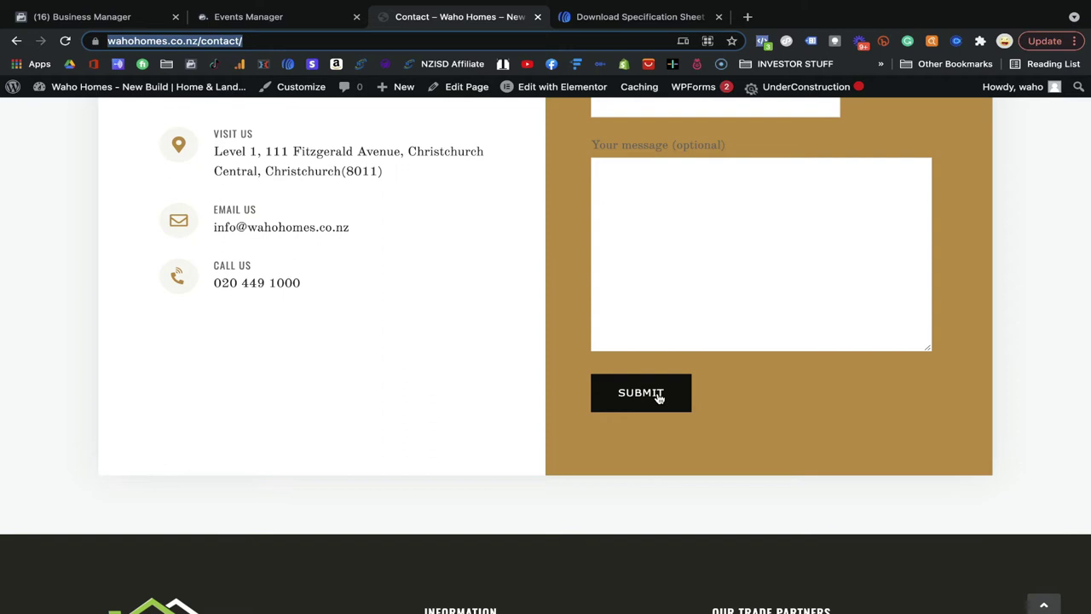
{"action": "left_click", "coordinate": [257, 18]}
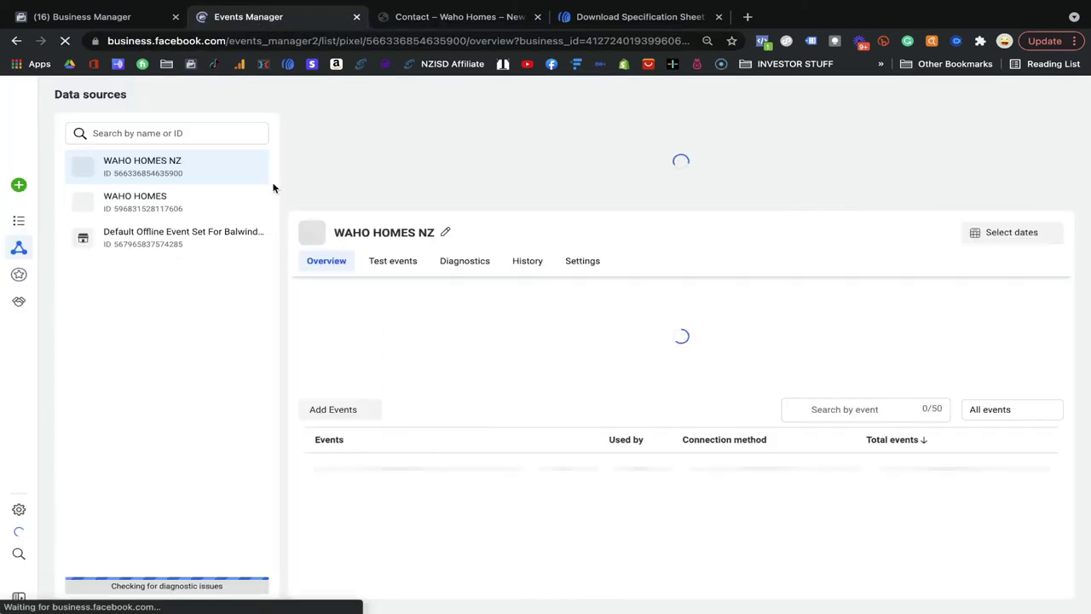
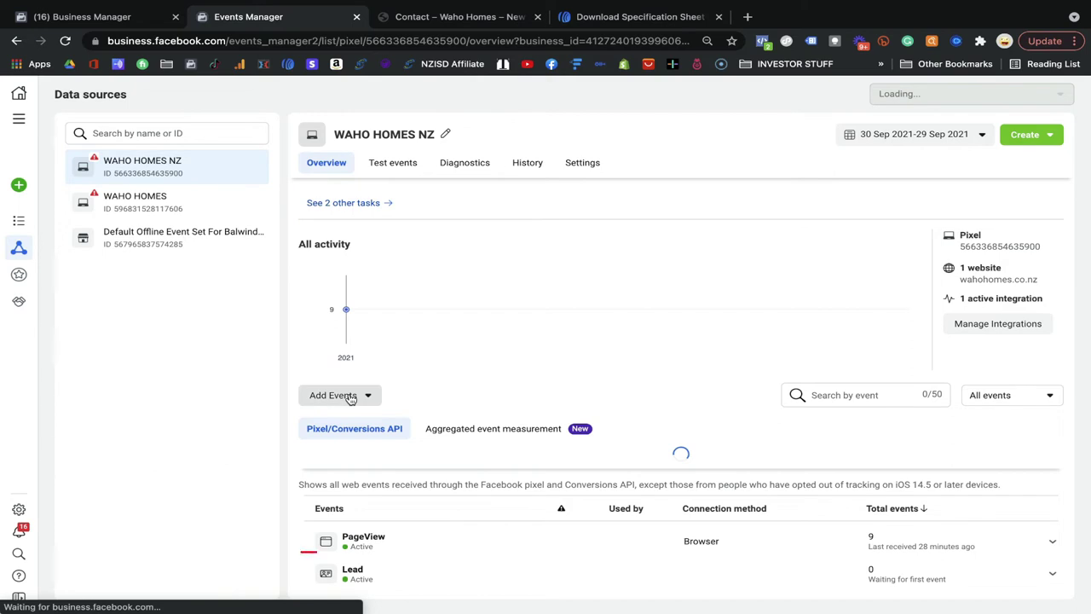
{"action": "left_click", "coordinate": [378, 569]}
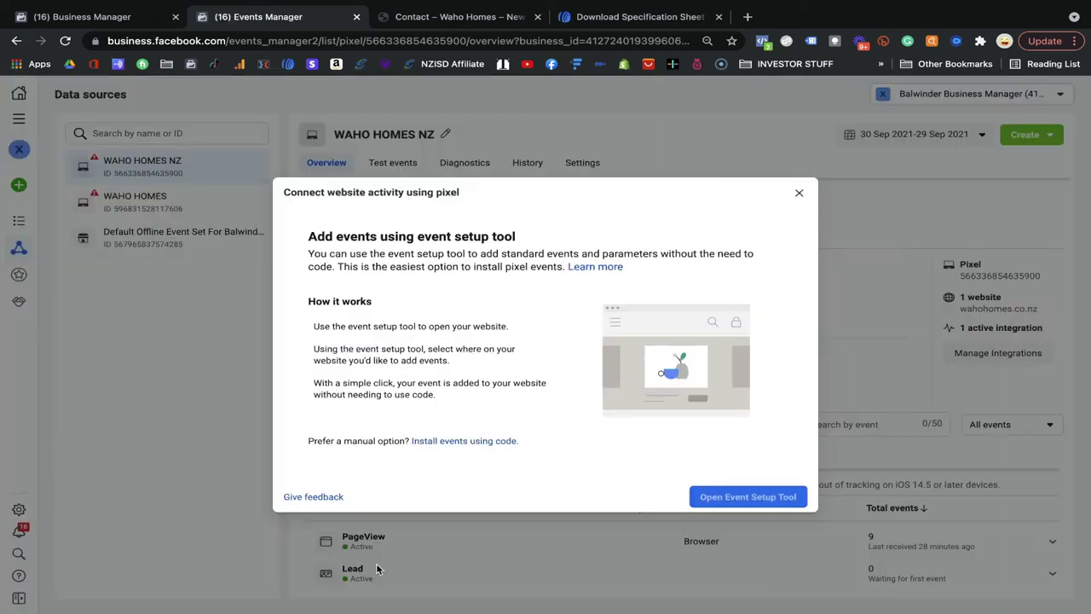
{"action": "left_click", "coordinate": [754, 496]}
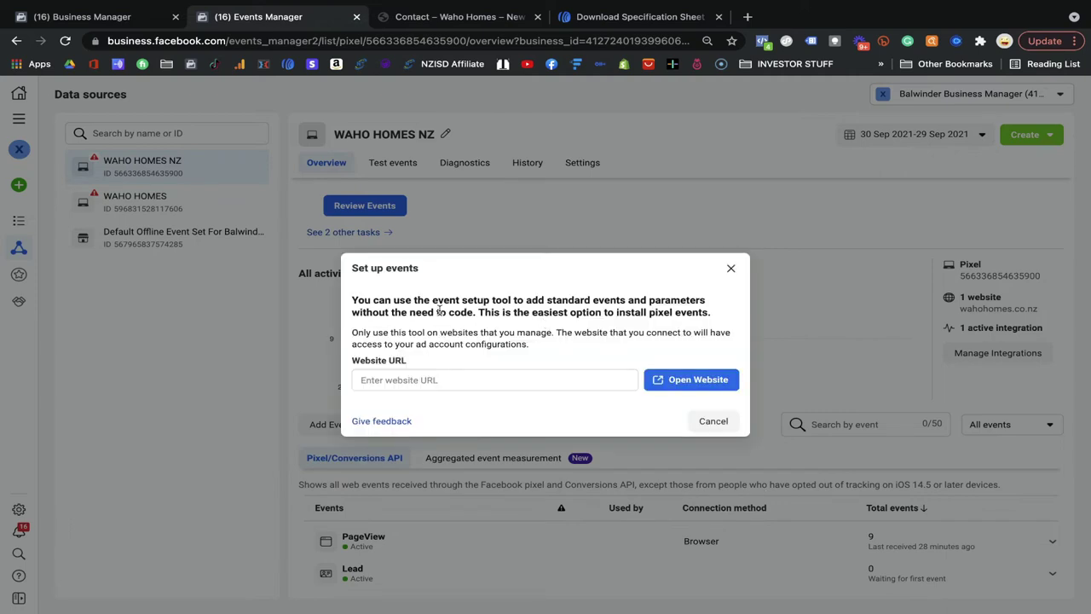
{"action": "left_click_drag", "start_coordinate": [354, 297], "coordinate": [629, 301]}
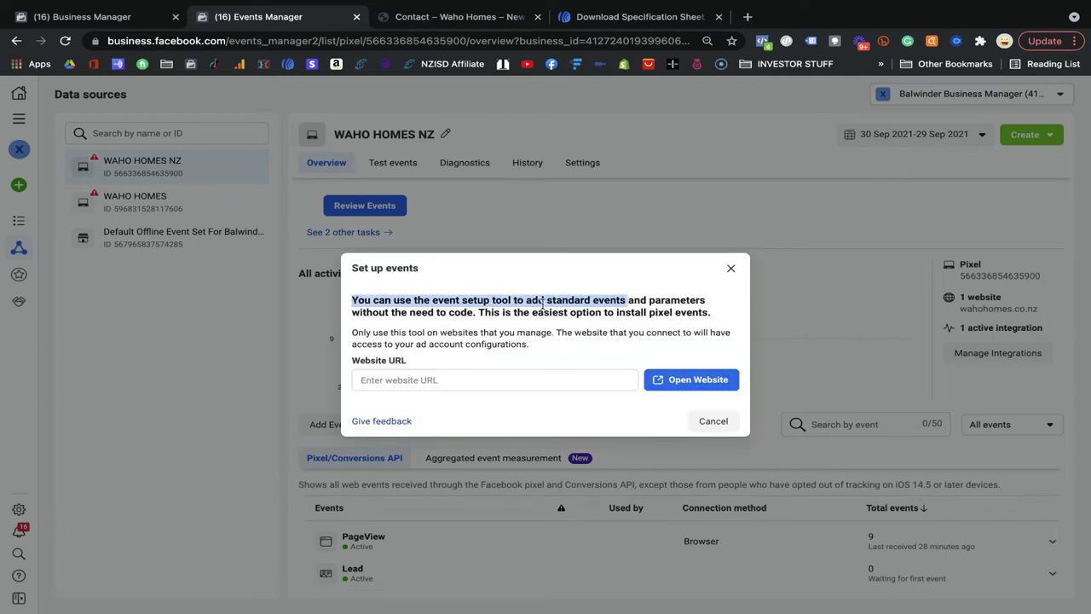
{"action": "left_click", "coordinate": [379, 380]}
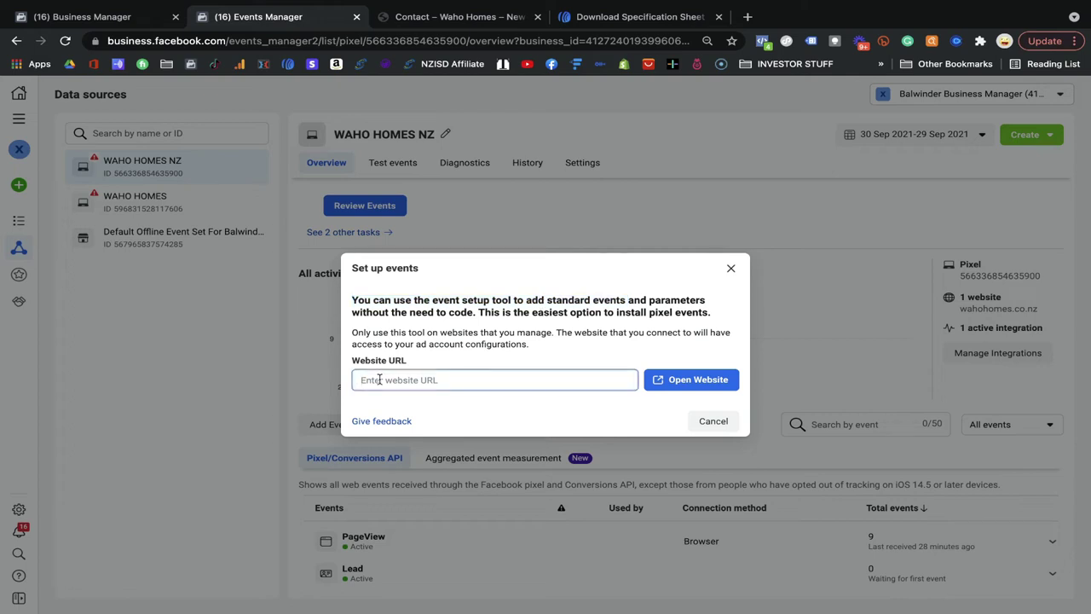
{"action": "type", "text": "http://wahohomes.co.nz/contact/"}
{"action": "left_click", "coordinate": [708, 382]}
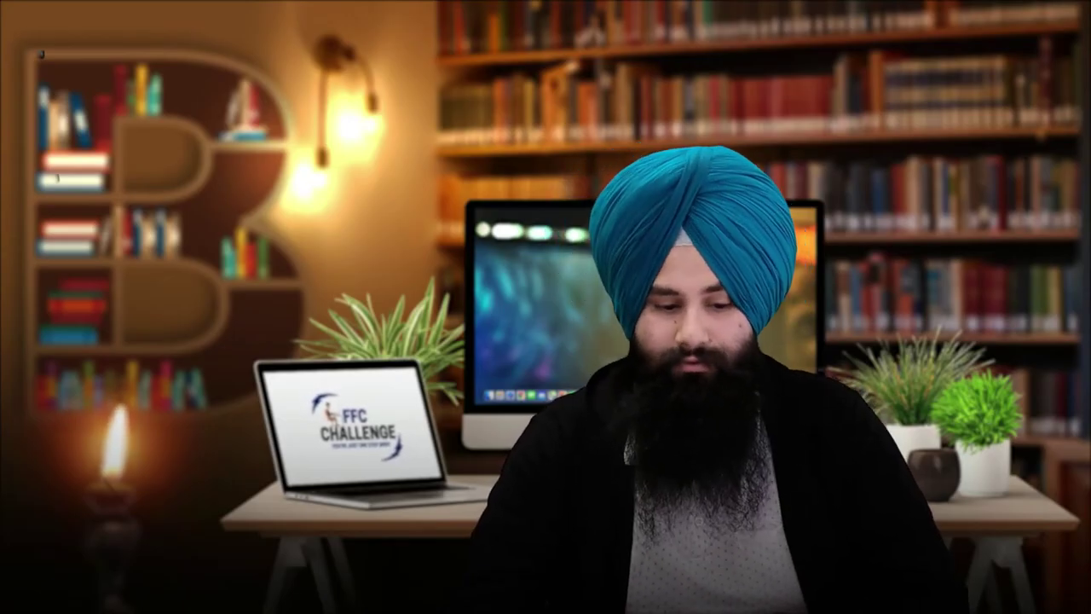
Step: Always allow pop-ups from business.facebook.com, open the Contact page in the event setup tool and close the older Contact tab
{"action": "left_click_drag", "start_coordinate": [382, 389], "coordinate": [652, 401]}
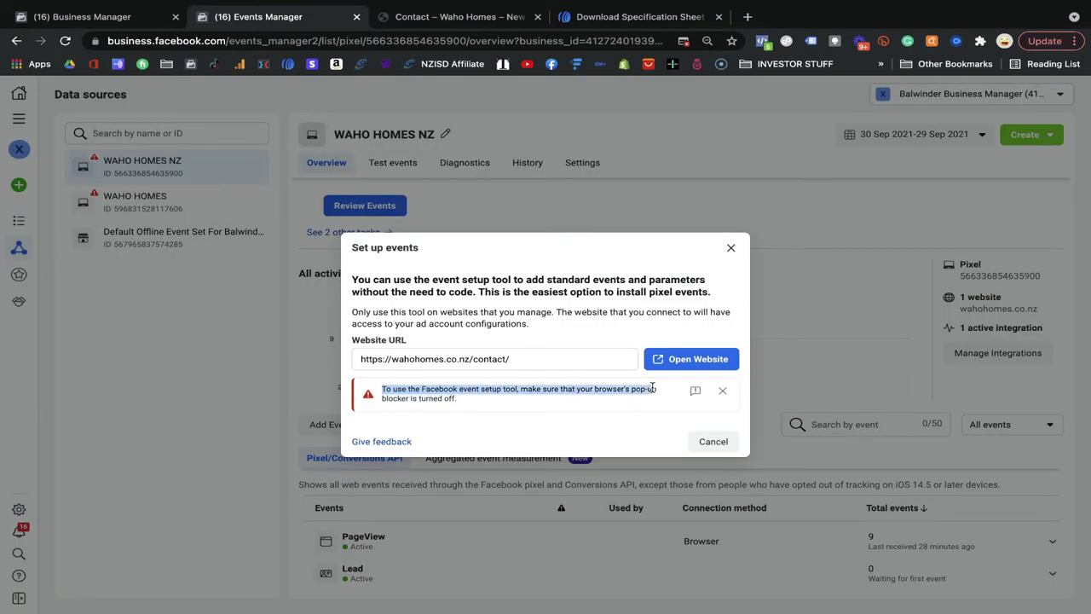
{"action": "left_click", "coordinate": [683, 40]}
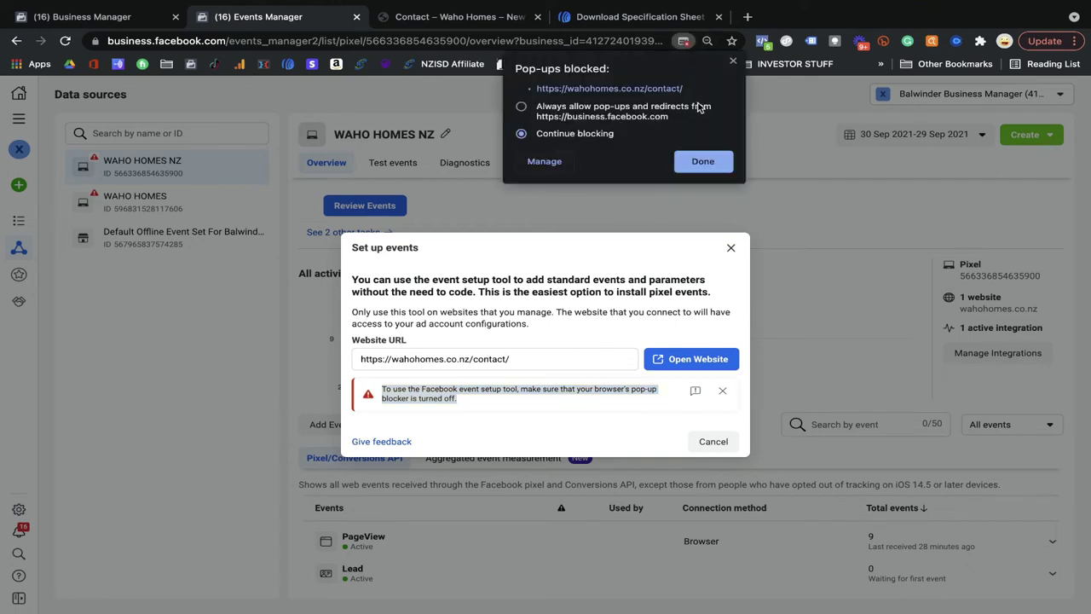
{"action": "left_click", "coordinate": [522, 108]}
{"action": "left_click", "coordinate": [704, 163]}
{"action": "left_click", "coordinate": [706, 164]}
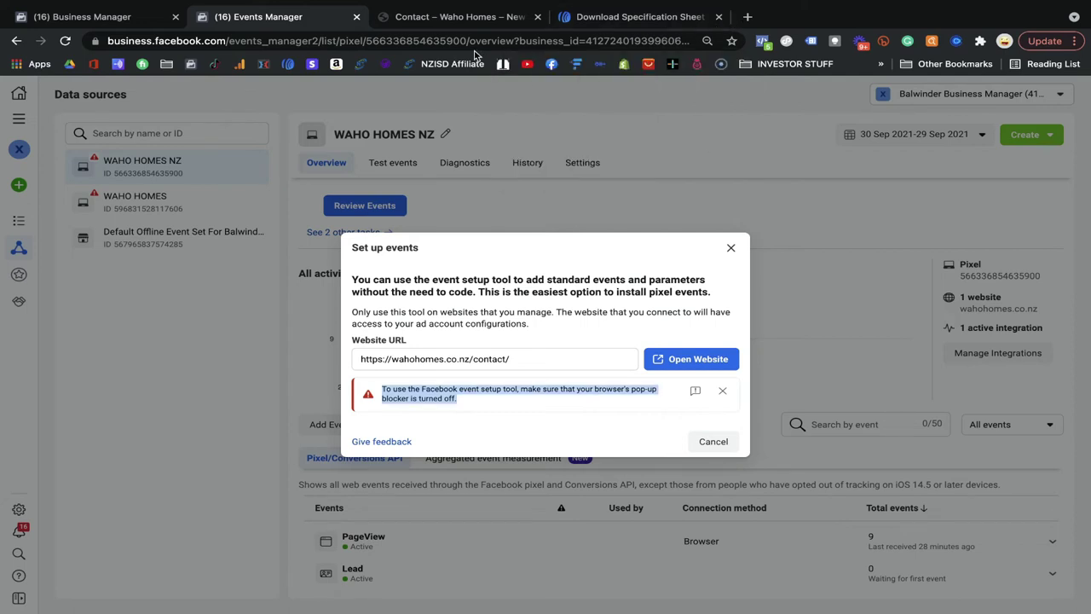
{"action": "left_click", "coordinate": [716, 359]}
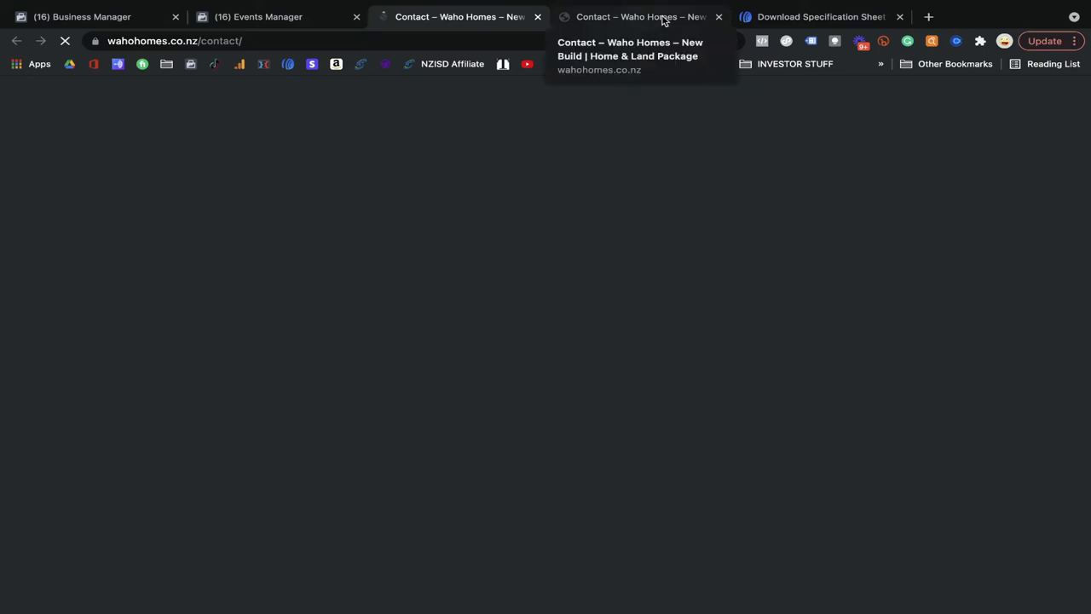
{"action": "left_click", "coordinate": [718, 17]}
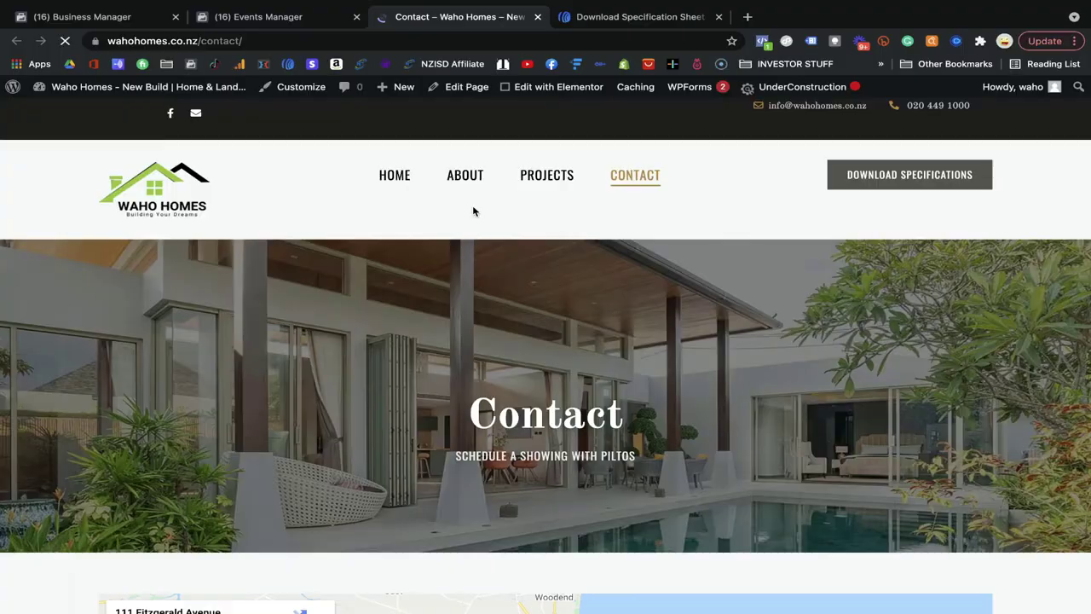
Step: Review the events tracked on the Contact page and across the whole site in the event setup tool
{"action": "scroll", "coordinate": [472, 208], "scroll_direction": "down", "scroll_amount": 10}
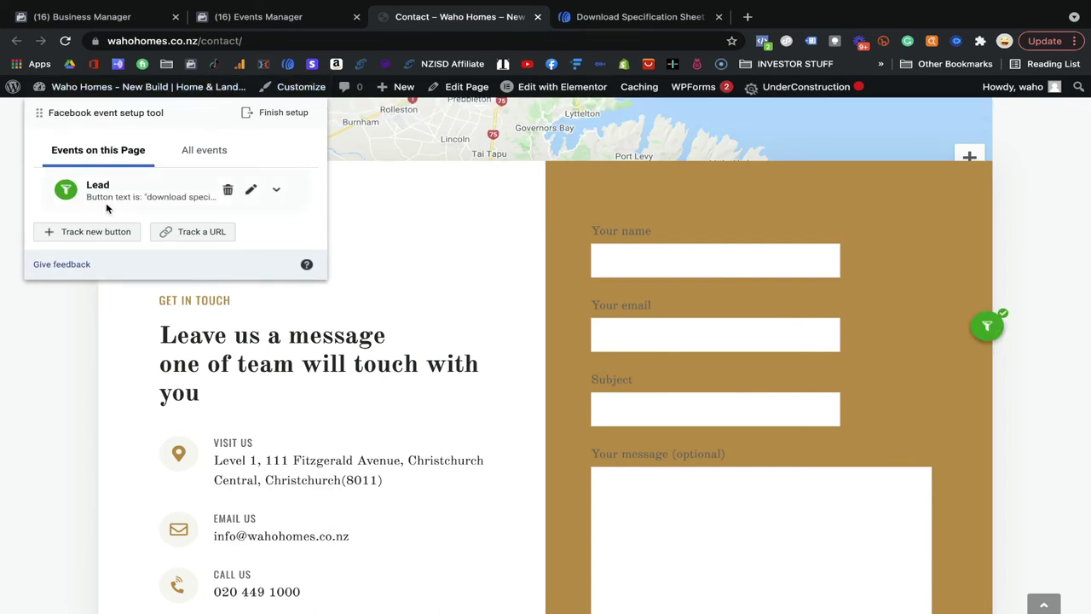
{"action": "left_click", "coordinate": [197, 159]}
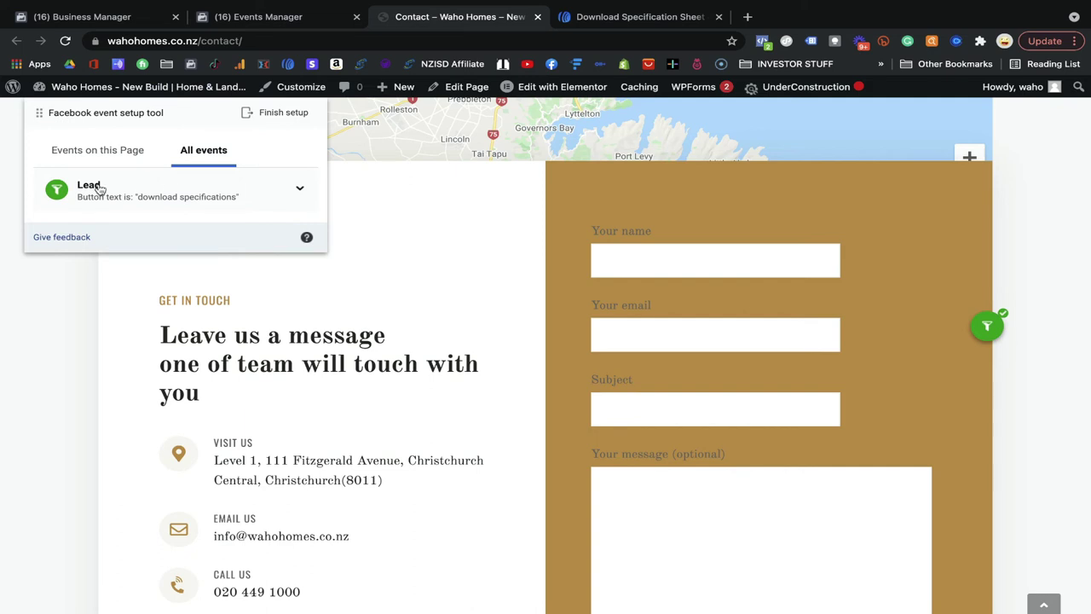
{"action": "left_click", "coordinate": [125, 151]}
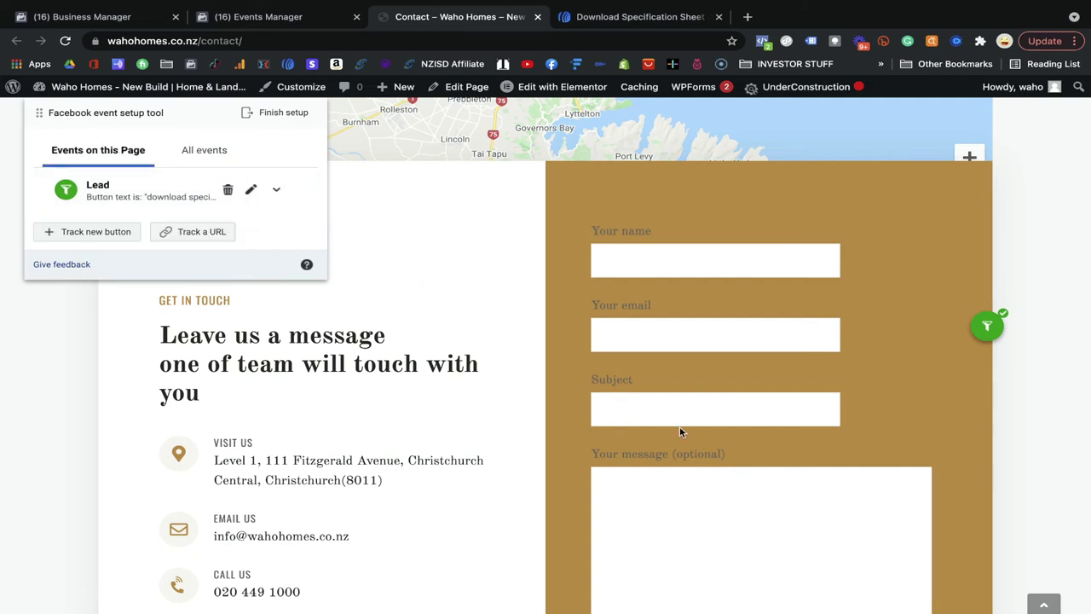
Step: Track the enquiry form's Submit button as a new Contact event on the Contact page
{"action": "scroll", "coordinate": [679, 431], "scroll_direction": "down", "scroll_amount": 3}
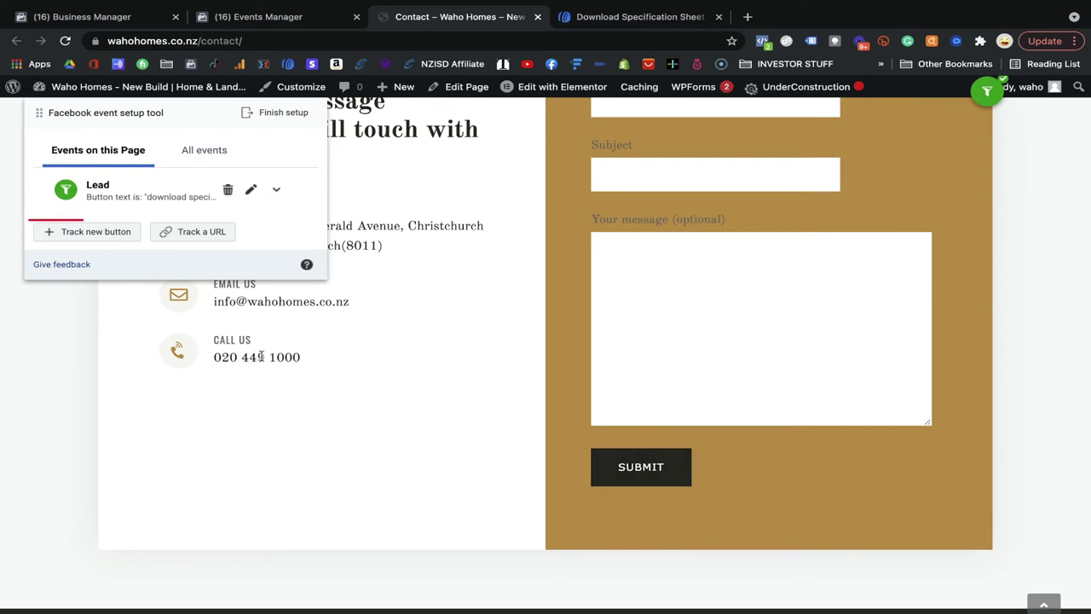
{"action": "left_click", "coordinate": [109, 231]}
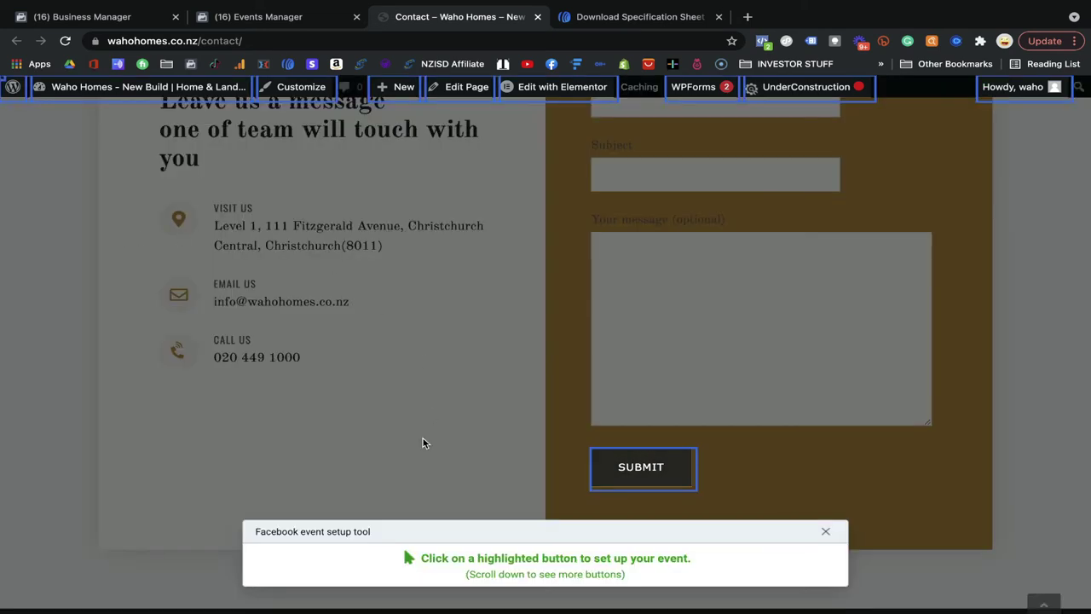
{"action": "left_click", "coordinate": [669, 464]}
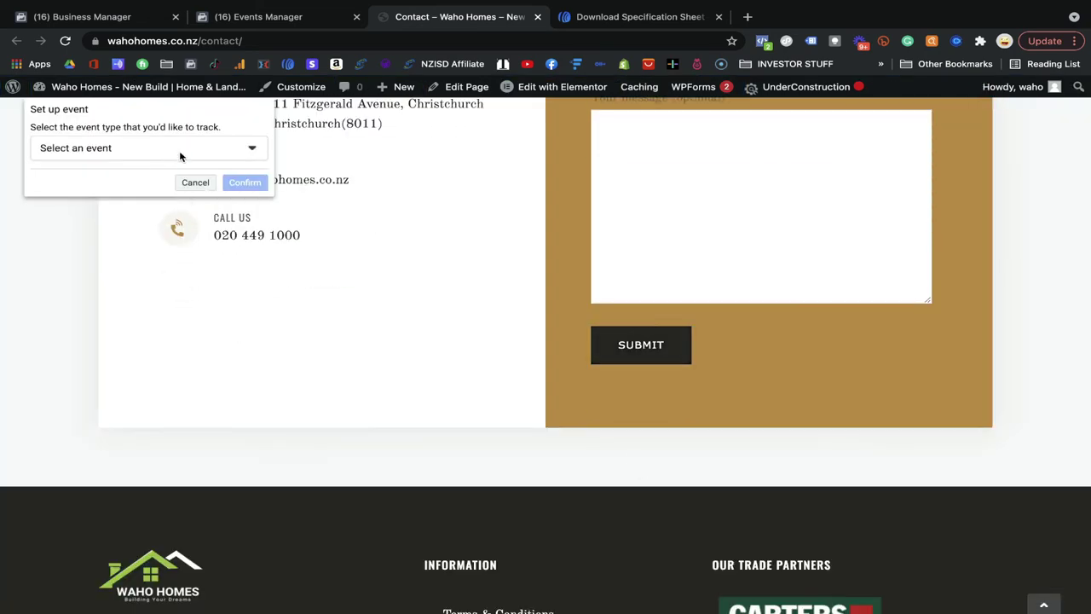
{"action": "left_click", "coordinate": [116, 146]}
{"action": "scroll", "coordinate": [104, 294], "scroll_direction": "down", "scroll_amount": 3}
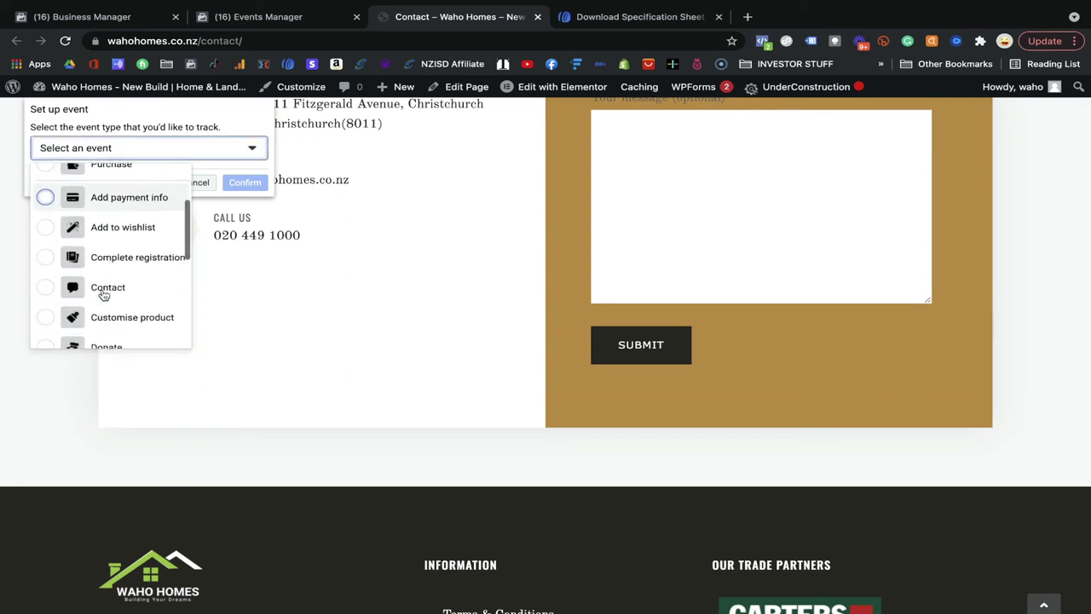
{"action": "left_click", "coordinate": [117, 279]}
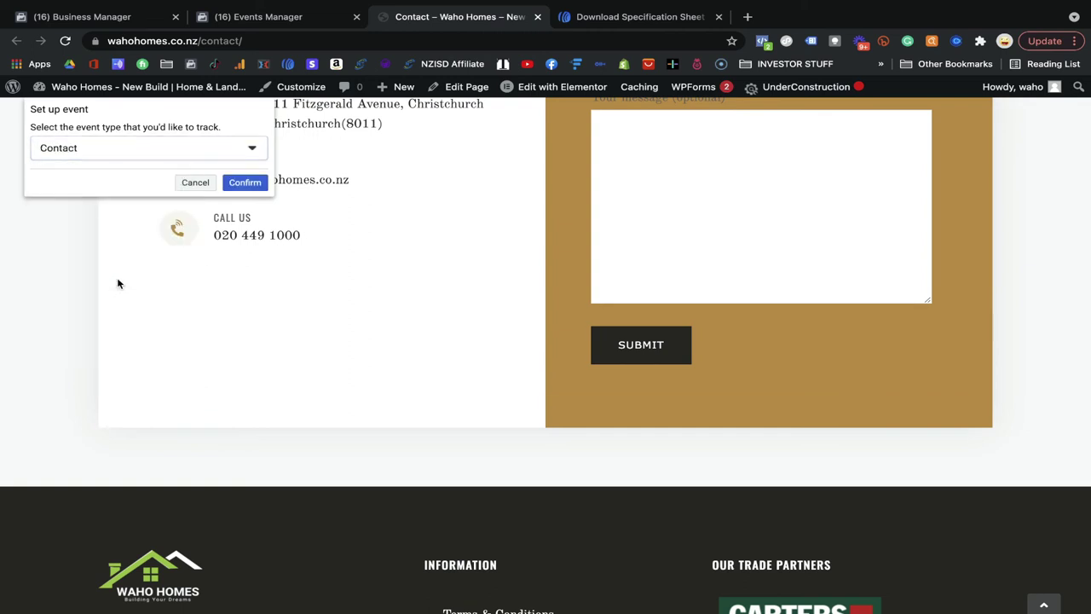
{"action": "left_click", "coordinate": [241, 183]}
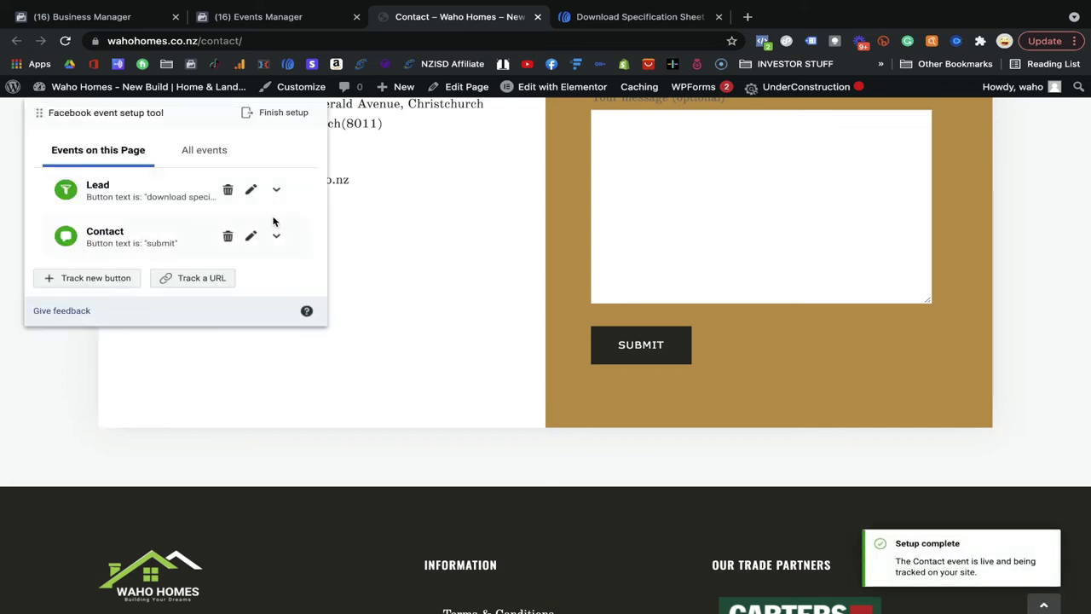
Step: Review the configured events and finish the event setup, skipping the feedback question
{"action": "left_click", "coordinate": [213, 153]}
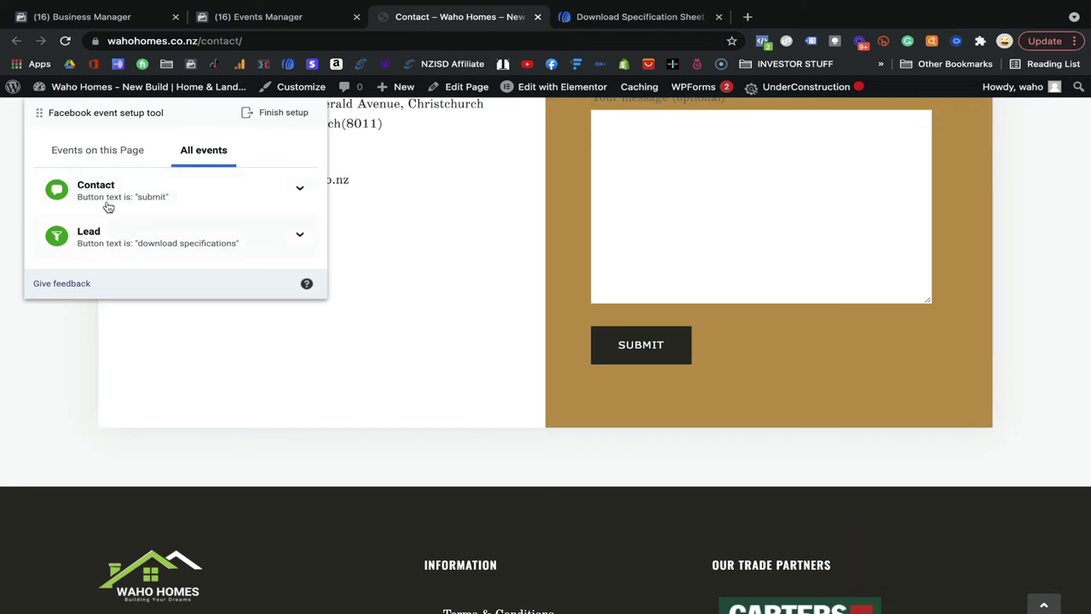
{"action": "left_click", "coordinate": [110, 158]}
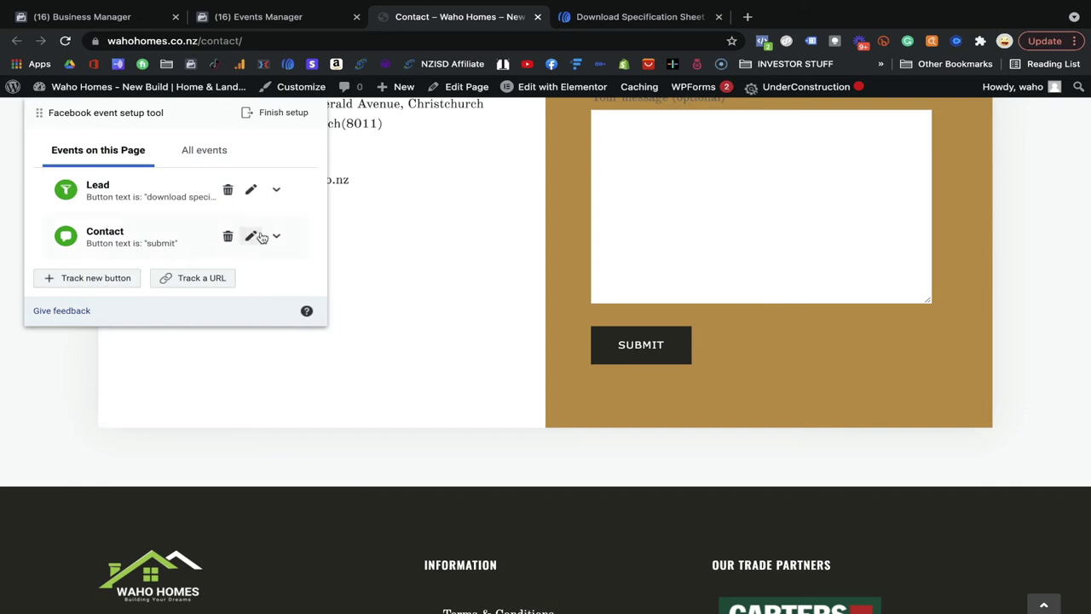
{"action": "left_click", "coordinate": [290, 114]}
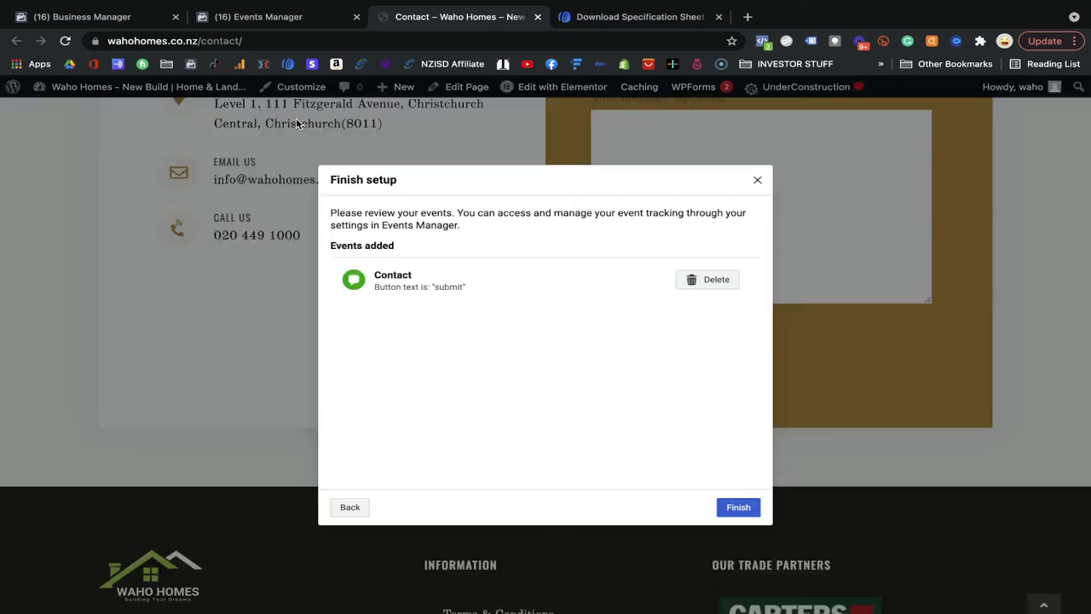
{"action": "left_click", "coordinate": [738, 506]}
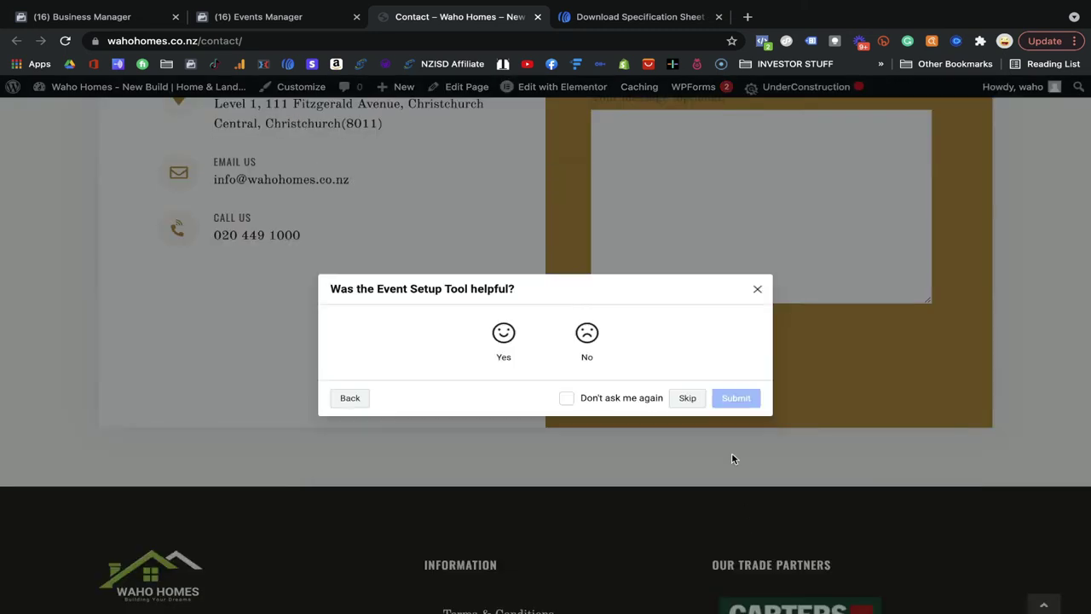
{"action": "left_click", "coordinate": [689, 397]}
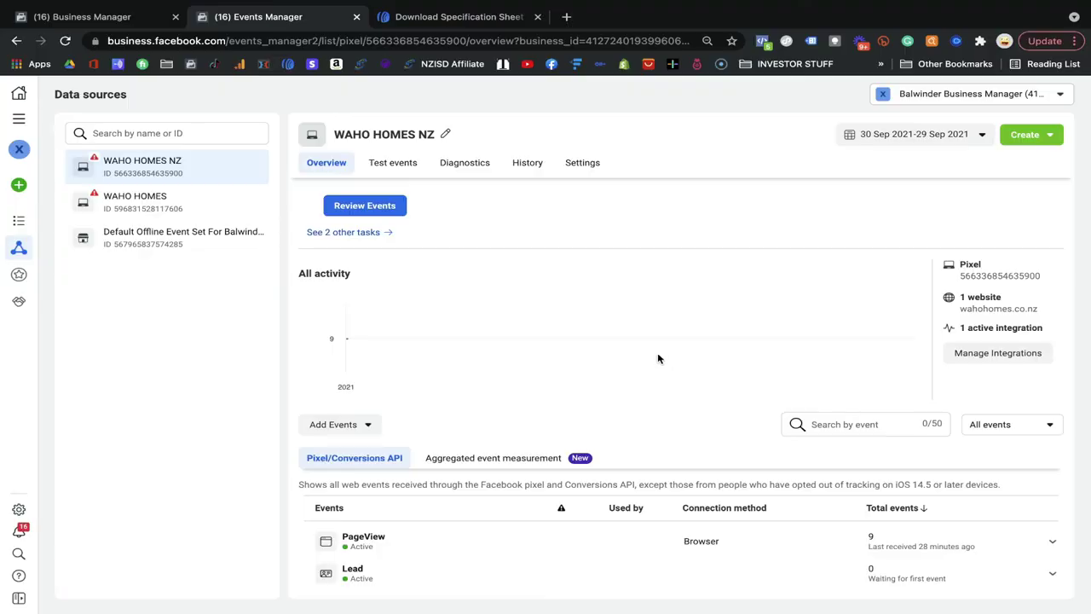
Step: Load the wahohomes.co.nz homepage in a new tab and open the pixel's test events view in Events Manager
{"action": "left_click", "coordinate": [567, 21]}
{"action": "type", "text": "wa"}
{"action": "key", "text": "Return"}
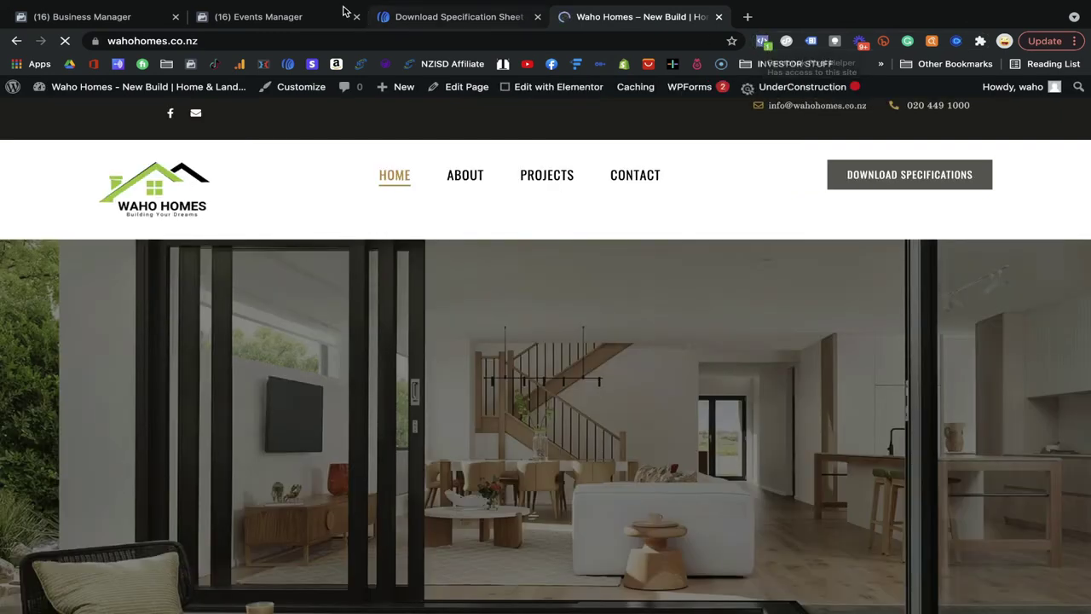
{"action": "left_click", "coordinate": [323, 24]}
{"action": "left_click", "coordinate": [391, 164]}
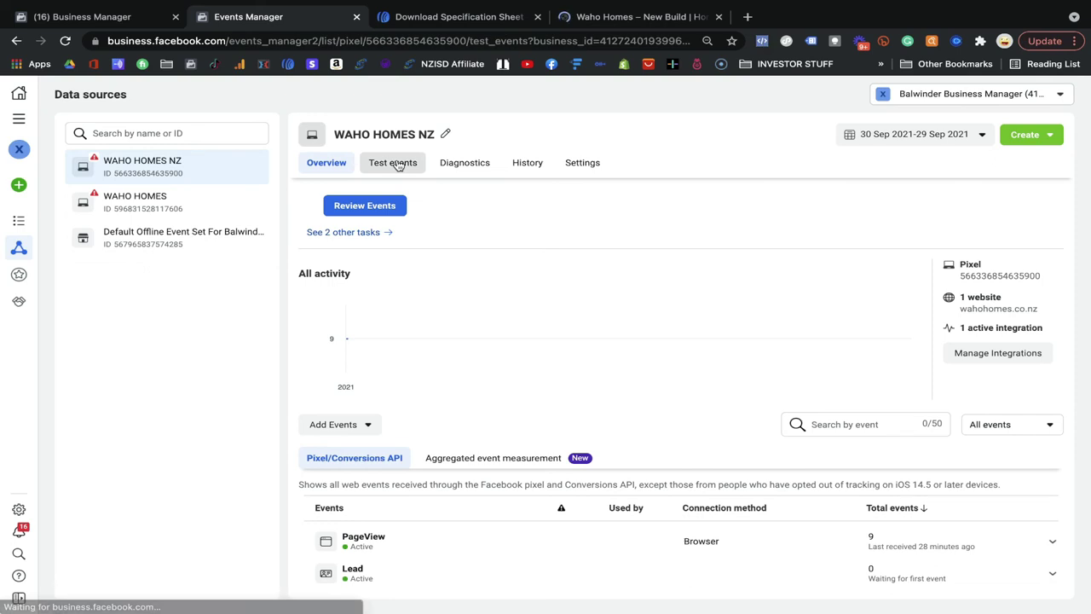
Step: Open the Contact page of the Waho Homes site and copy its address
{"action": "left_click", "coordinate": [667, 18]}
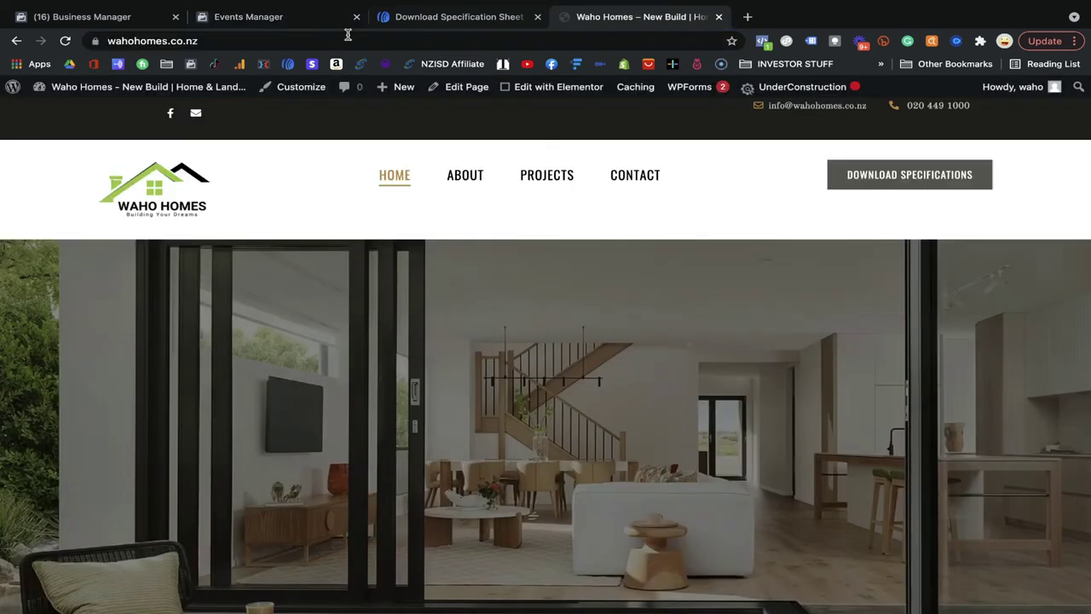
{"action": "left_click", "coordinate": [643, 183]}
{"action": "left_click", "coordinate": [443, 35]}
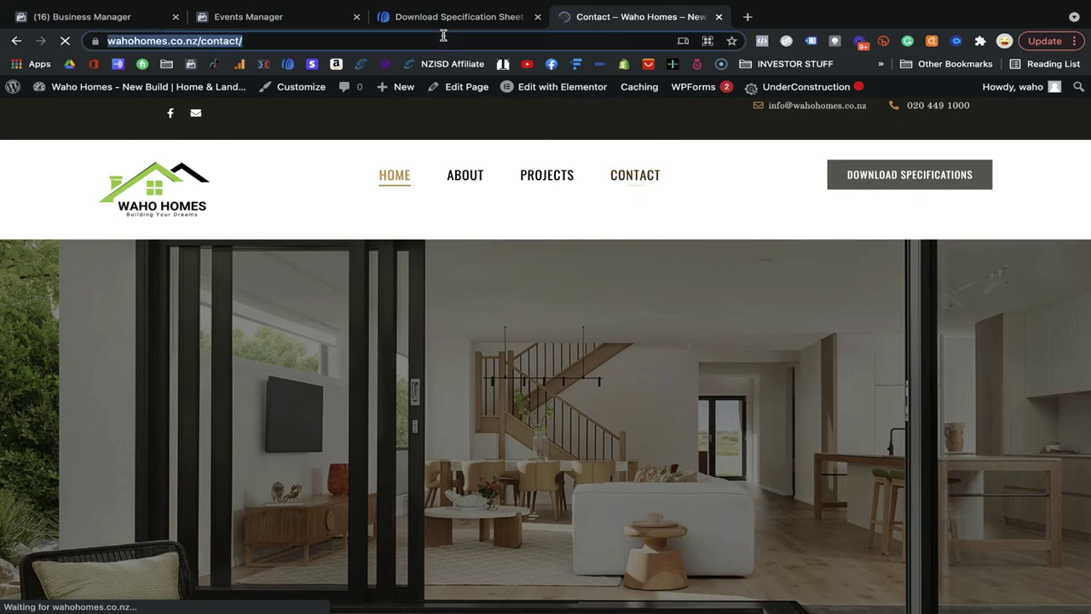
{"action": "key", "text": "super+c"}
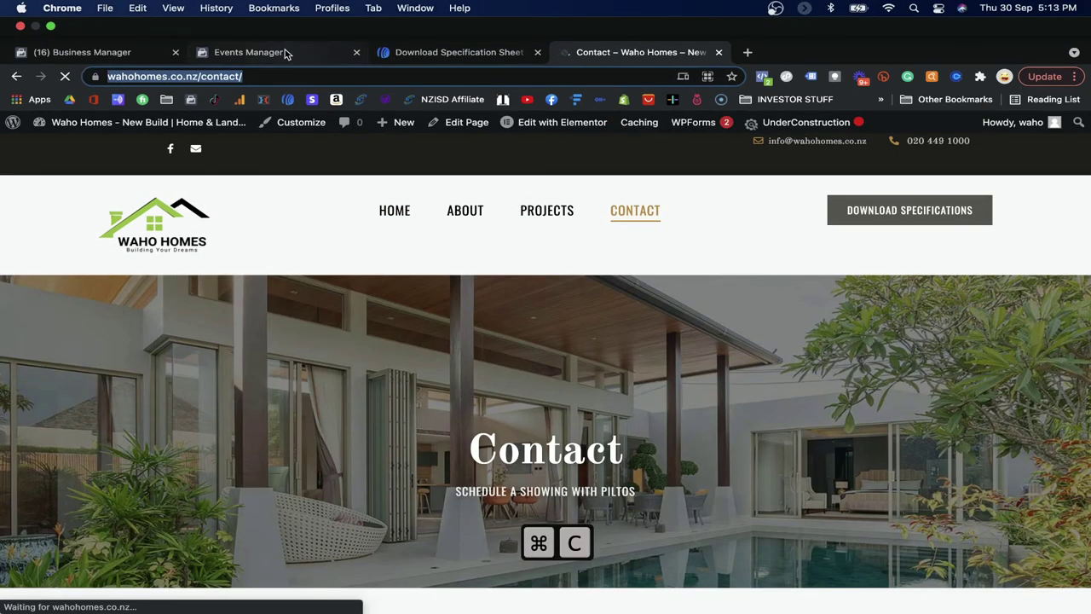
{"action": "left_click", "coordinate": [285, 50]}
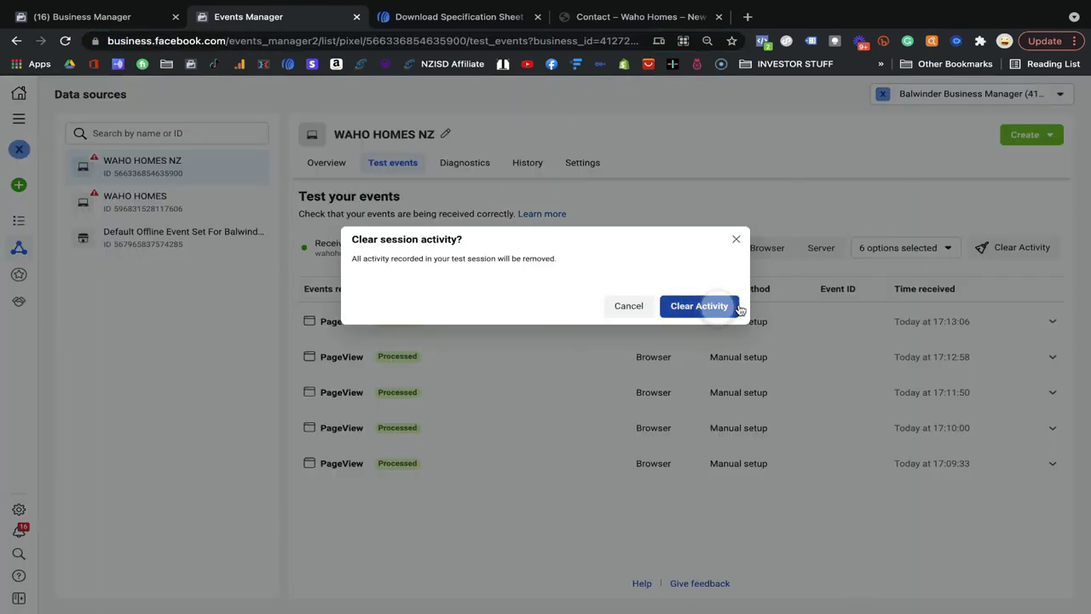
{"action": "left_click", "coordinate": [723, 309]}
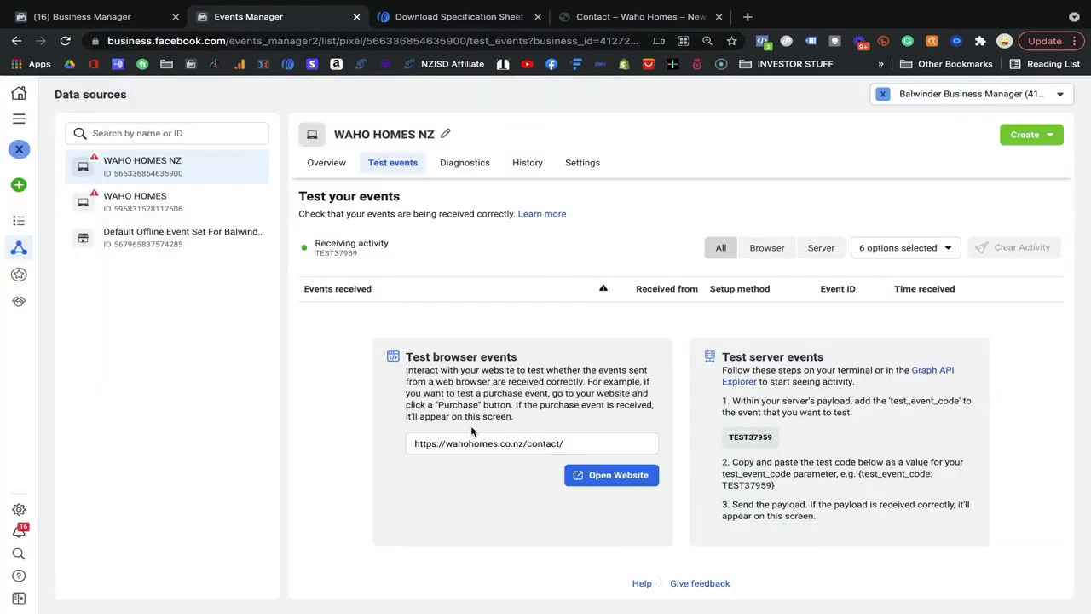
{"action": "left_click", "coordinate": [599, 490]}
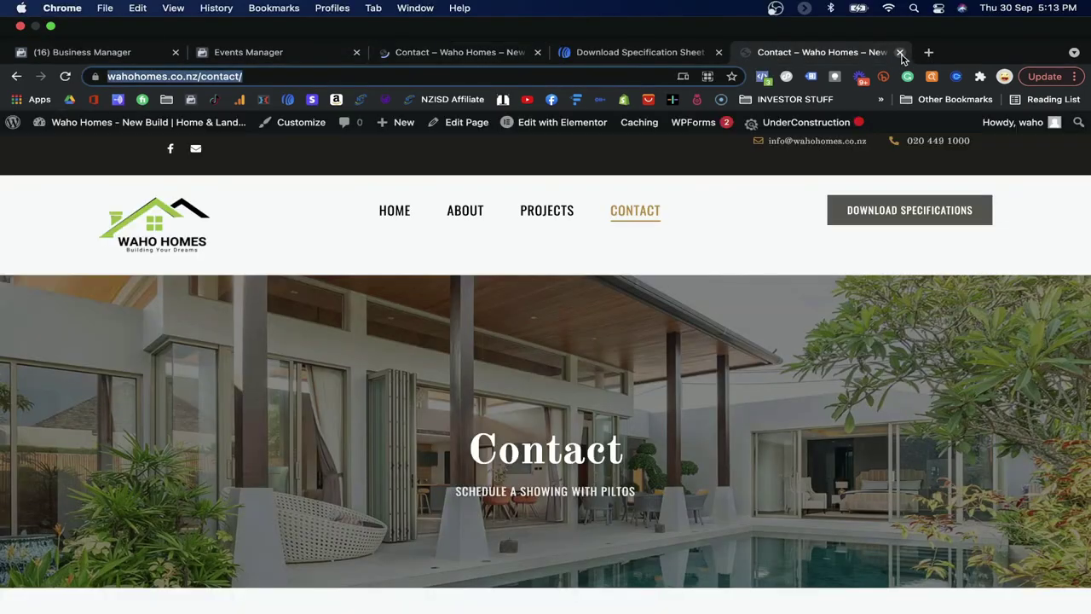
{"action": "left_click", "coordinate": [899, 53]}
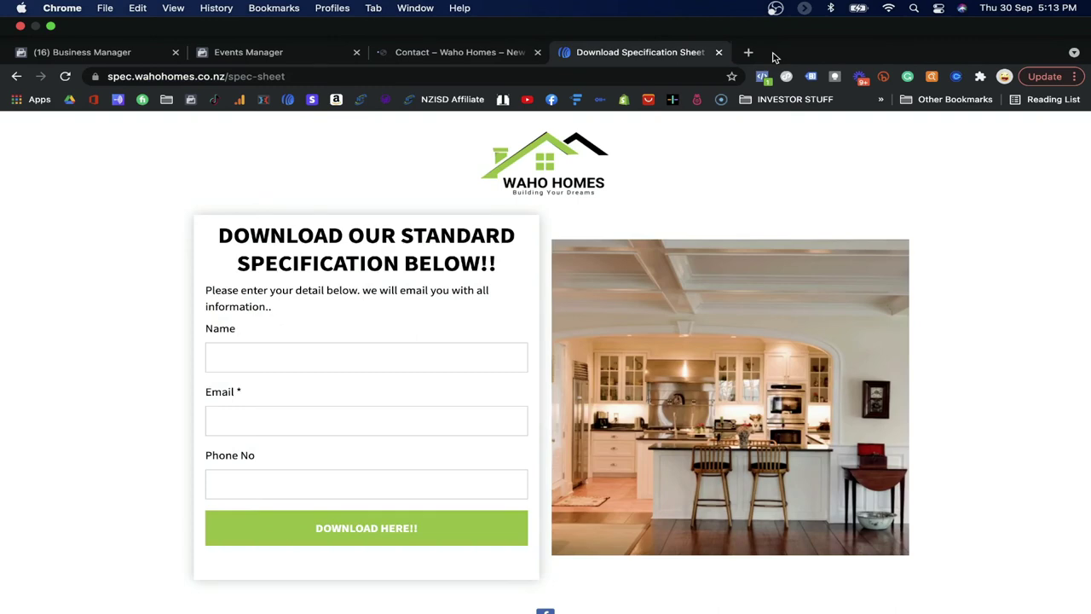
{"action": "left_click", "coordinate": [500, 53]}
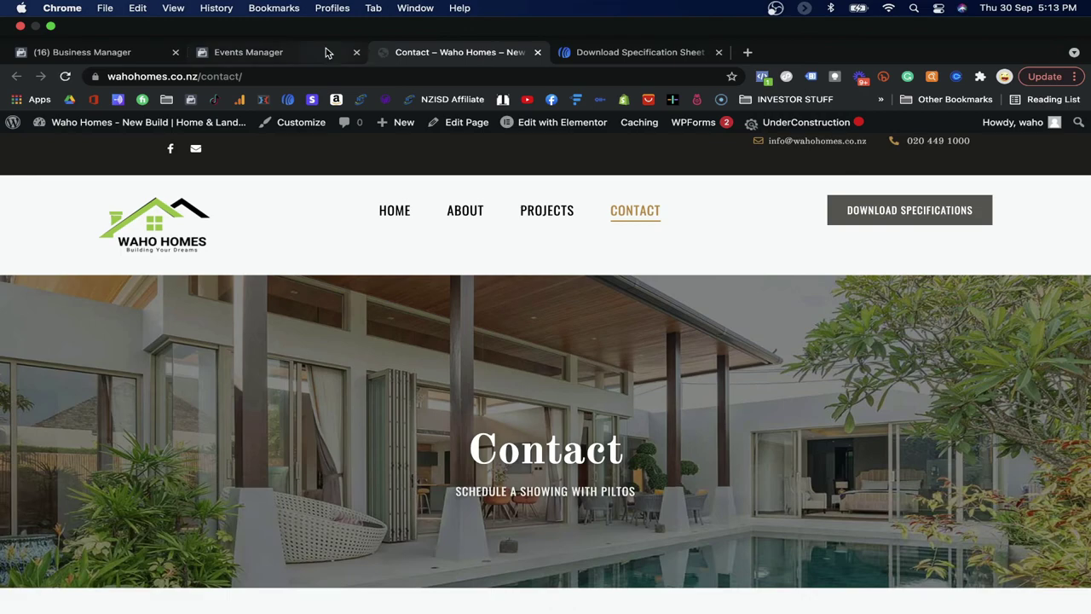
Step: Fill in the sender's name and e-mail address in the Contact page's enquiry form
{"action": "scroll", "coordinate": [436, 338], "scroll_direction": "down", "scroll_amount": 10}
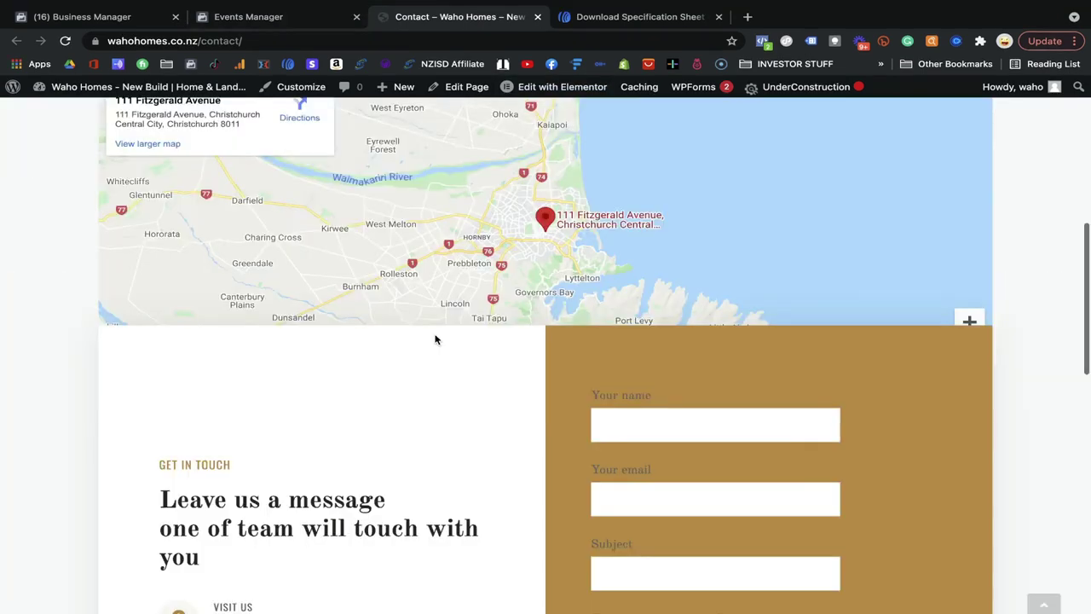
{"action": "left_click", "coordinate": [749, 221]}
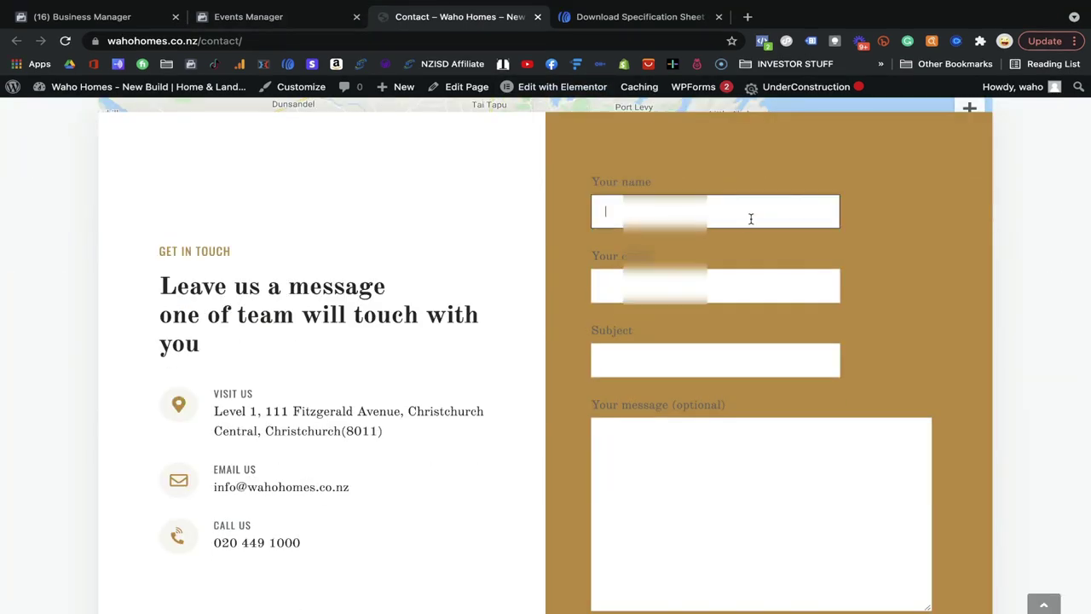
{"action": "type", "text": "Bal"}
{"action": "left_click", "coordinate": [715, 285]}
{"action": "type", "text": "Bal"}
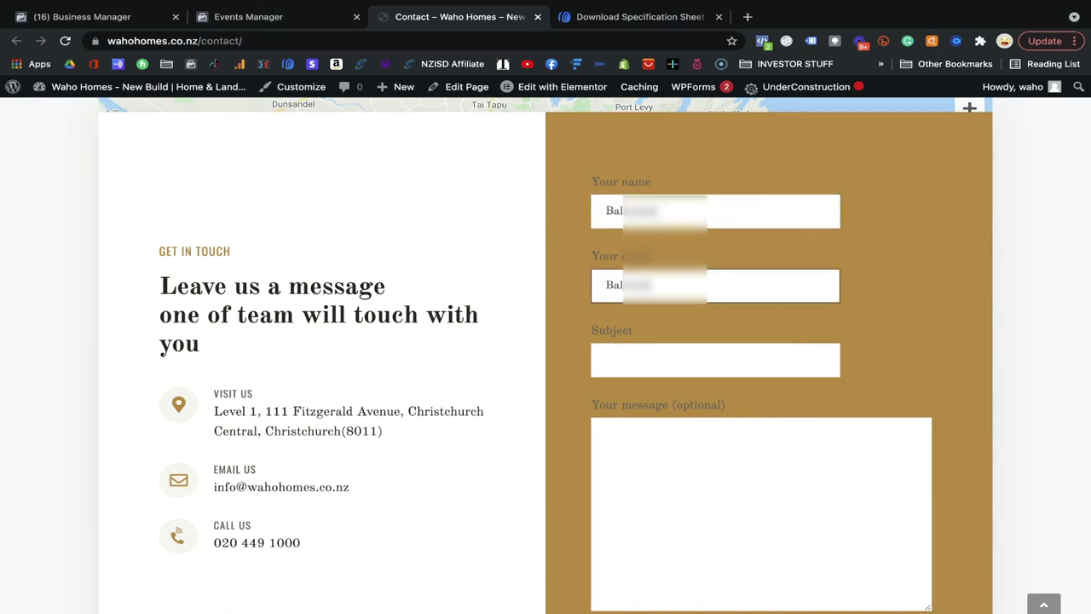
{"action": "type", "text": ".comcom"}
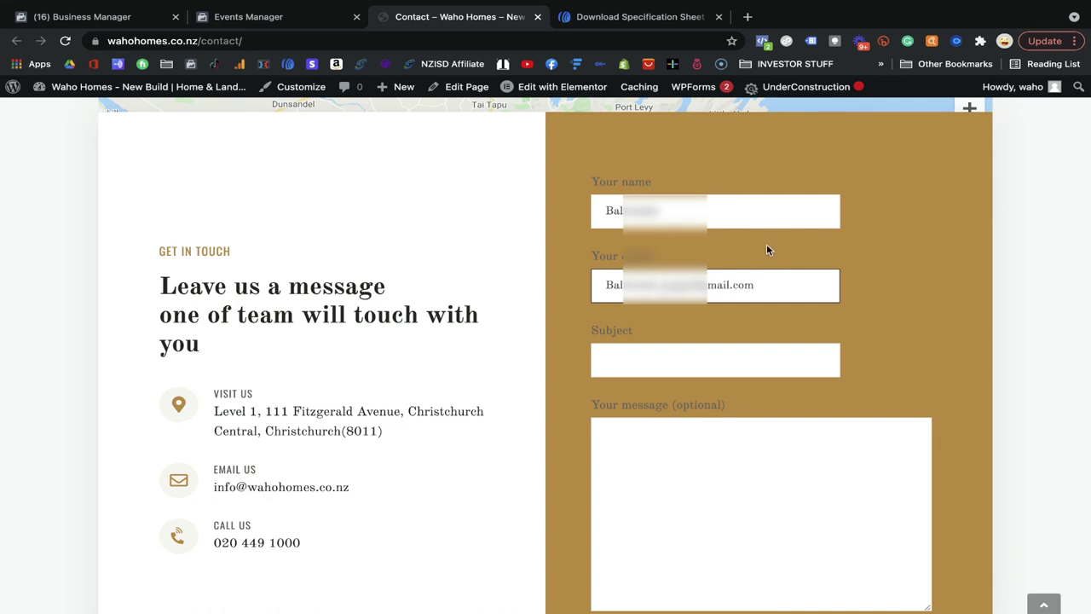
Step: Enter the subject "Query" and the message "Hi Bla a" in the enquiry form and submit it
{"action": "left_click", "coordinate": [695, 360]}
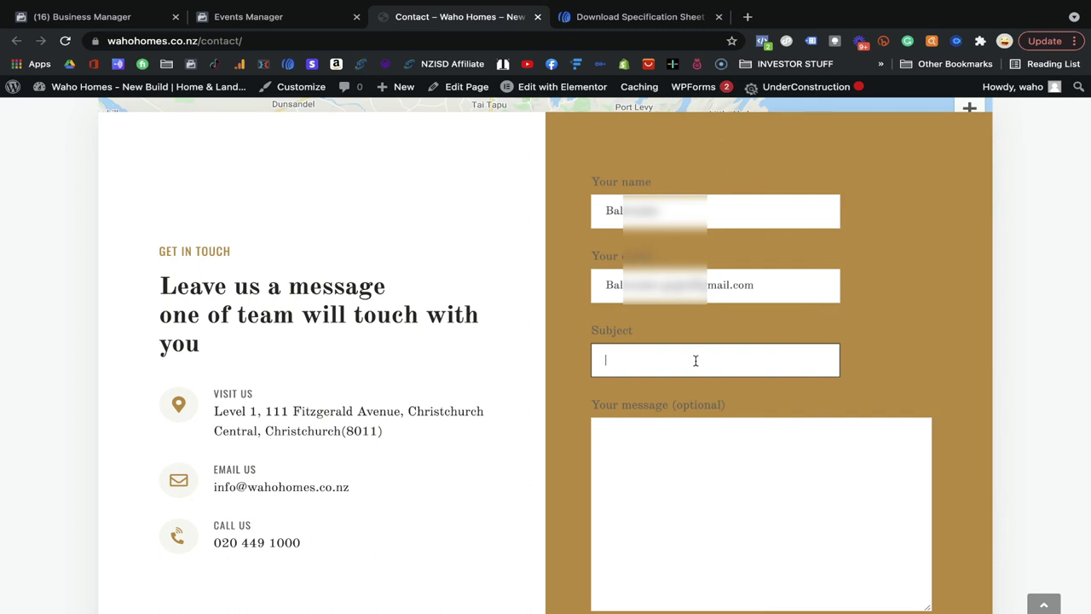
{"action": "type", "text": "Query"}
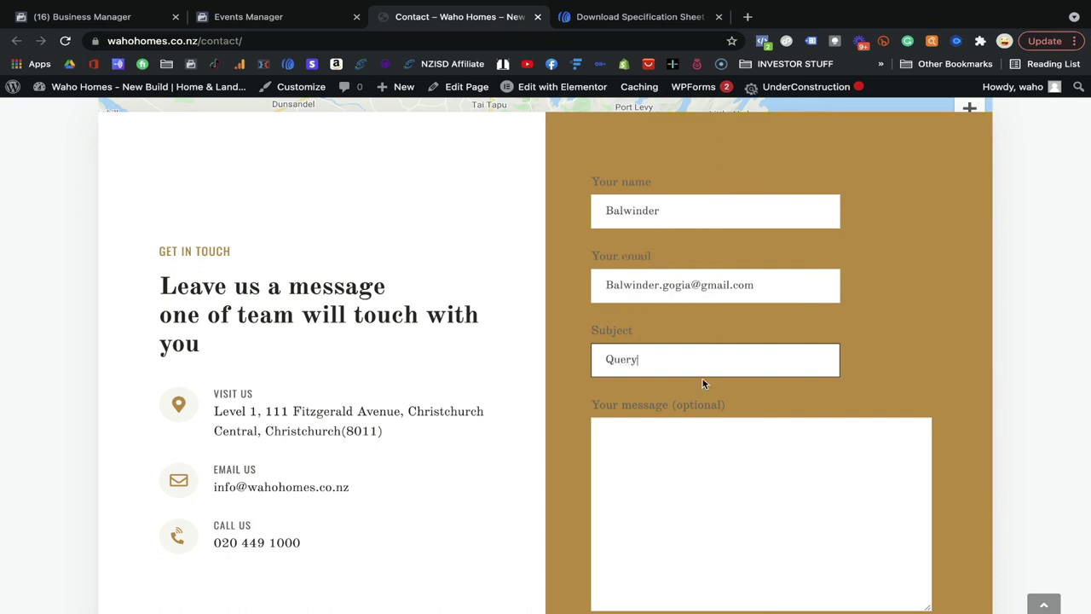
{"action": "left_click", "coordinate": [715, 447]}
{"action": "type", "text": "Hi Bla"}
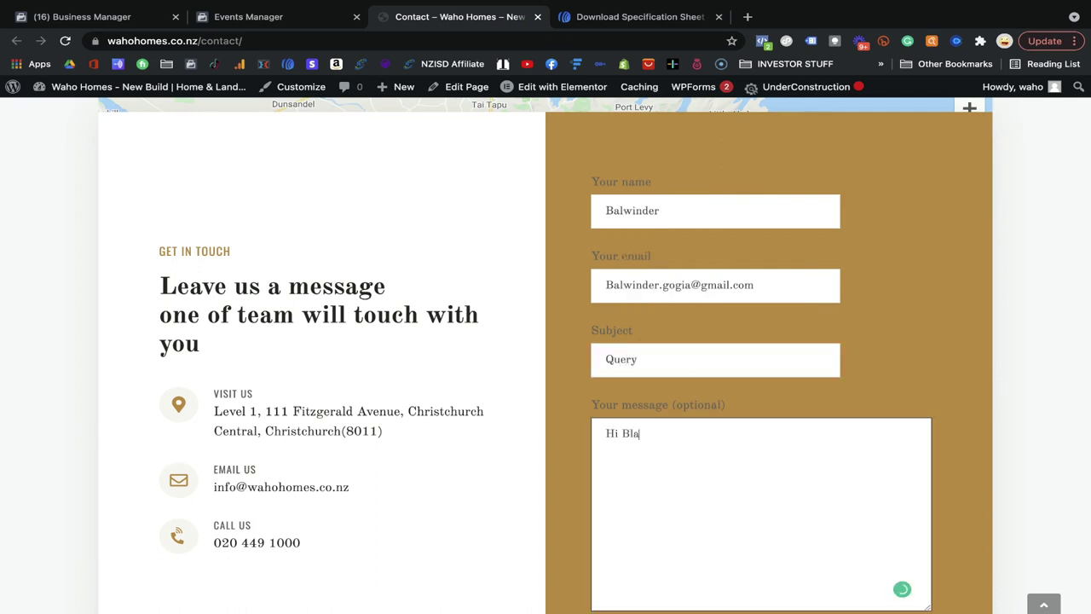
{"action": "type", "text": " a"}
{"action": "scroll", "coordinate": [714, 446], "scroll_direction": "down", "scroll_amount": 3}
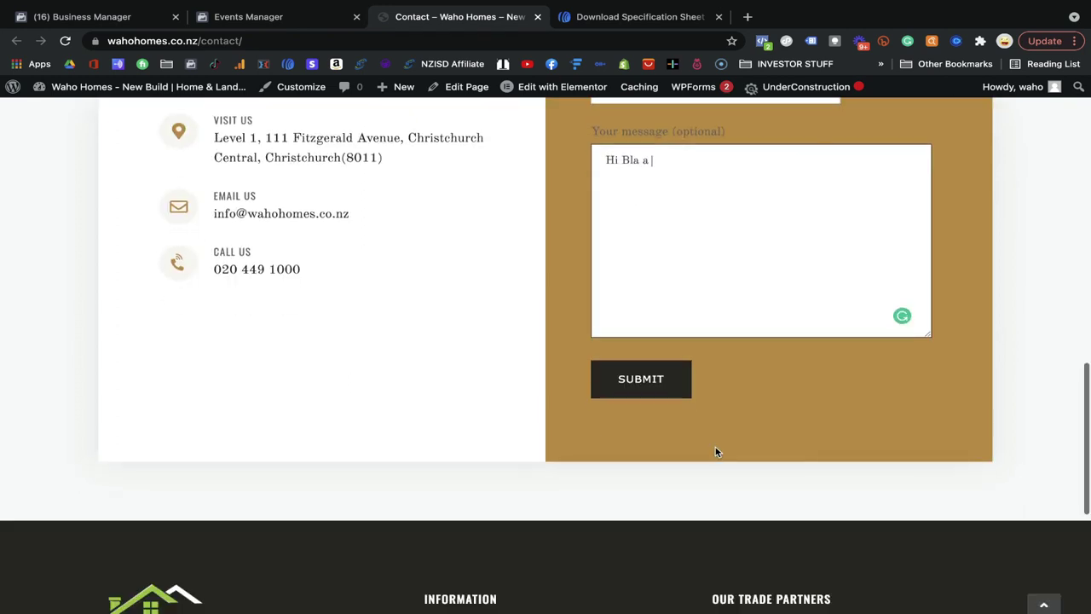
{"action": "left_click", "coordinate": [656, 383]}
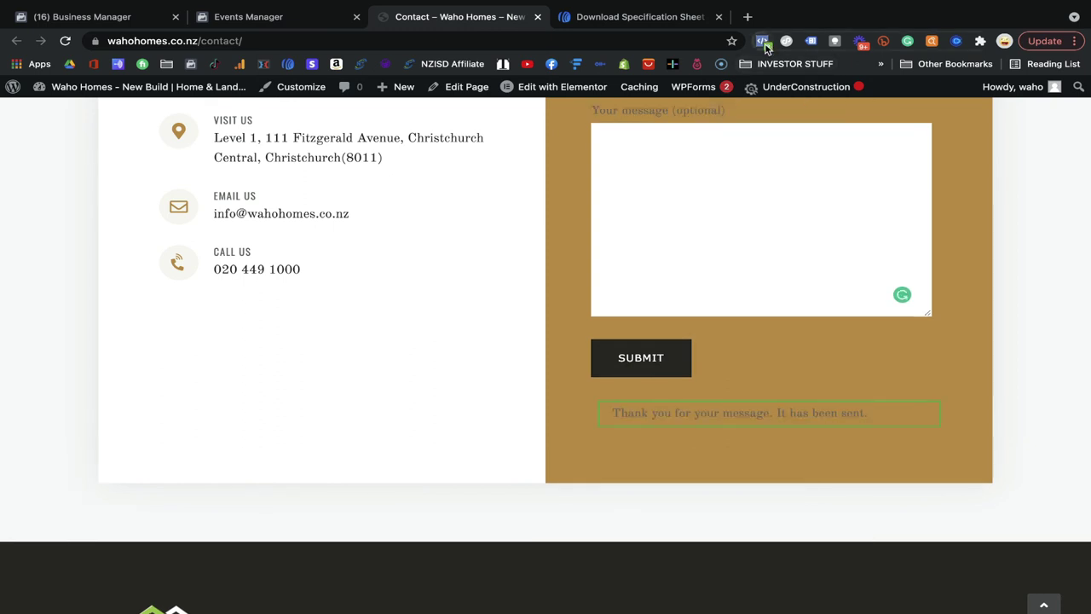
Step: Inspect the automatically detected button click in Facebook Pixel Helper and check the received test events in Events Manager
{"action": "left_click", "coordinate": [765, 45]}
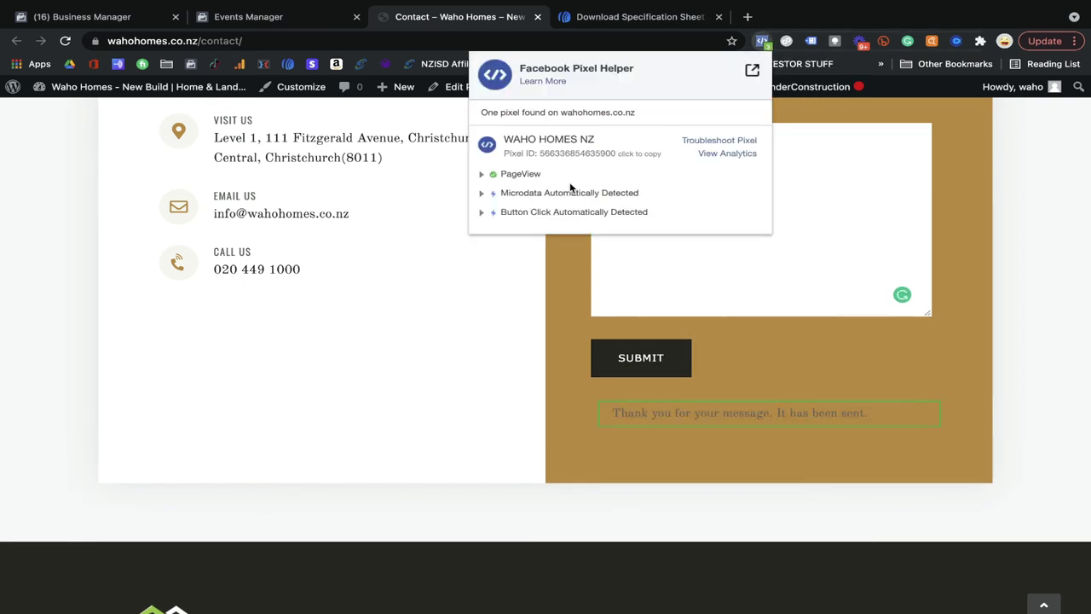
{"action": "left_click", "coordinate": [481, 213]}
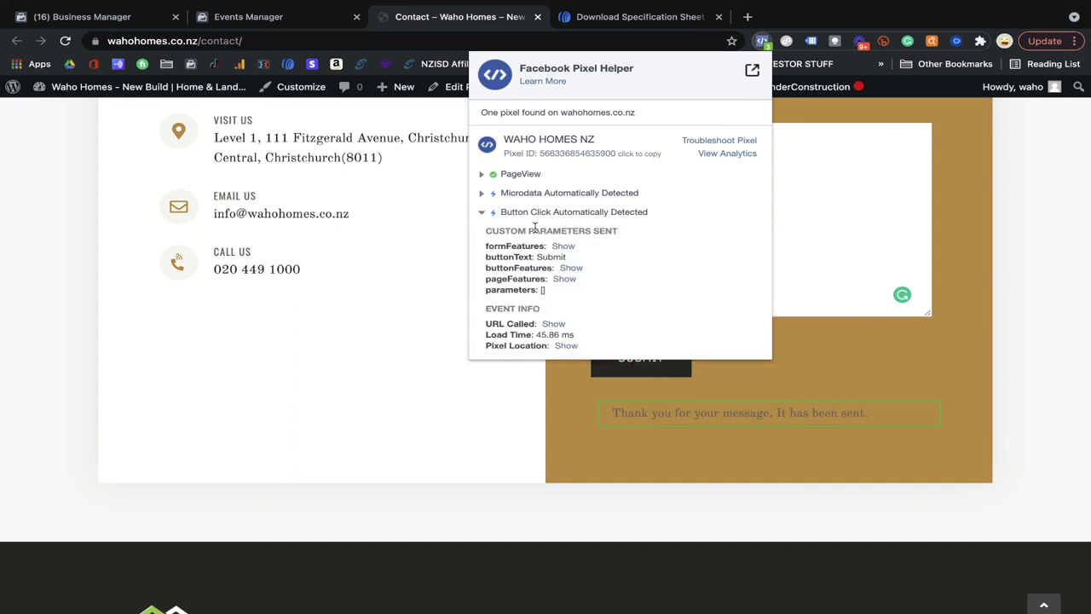
{"action": "left_click", "coordinate": [307, 22]}
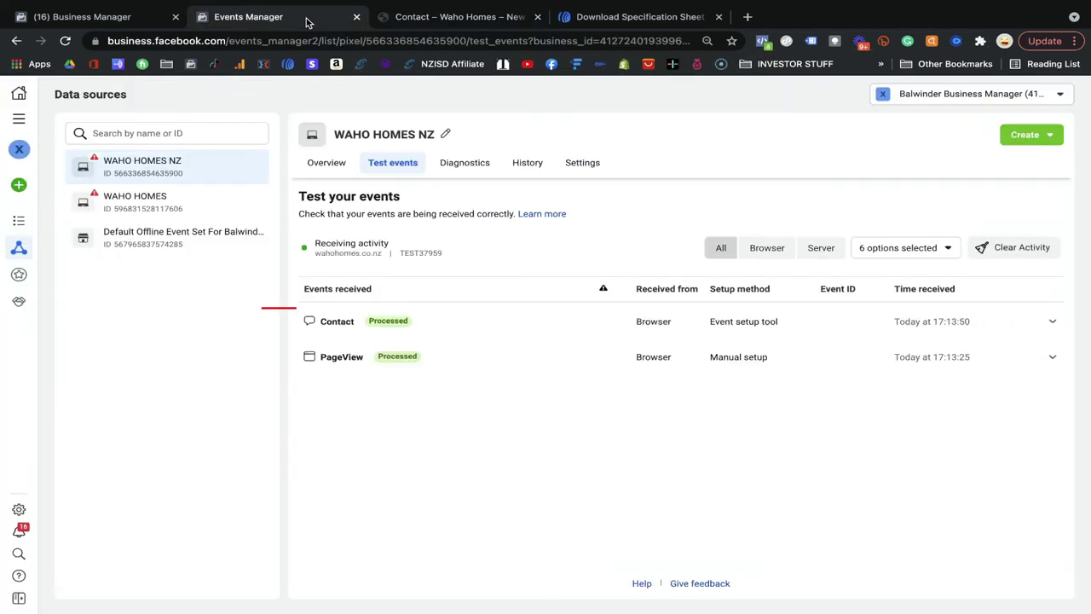